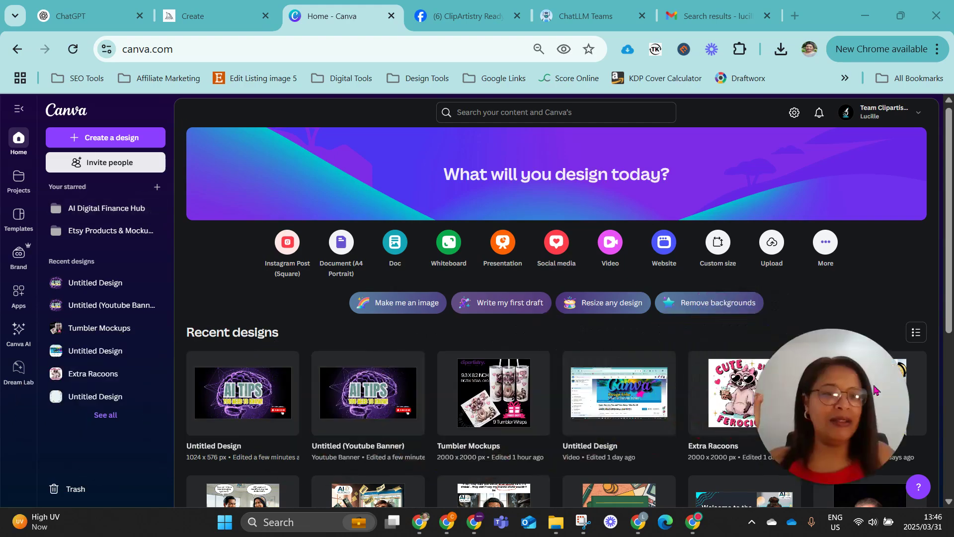
Go from the Canva home page to Dream Lab, the AI image generator, in the left sidebar
left_click_drag(876, 390, 939, 403)
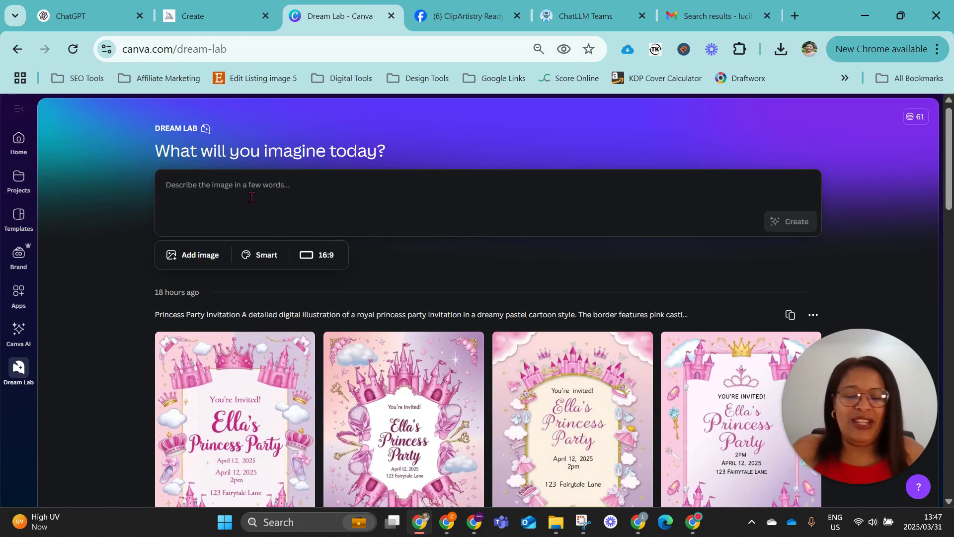
Focus the Dream Lab prompt box, then switch to the AI Prompt Heaven course window
left_click(220, 184)
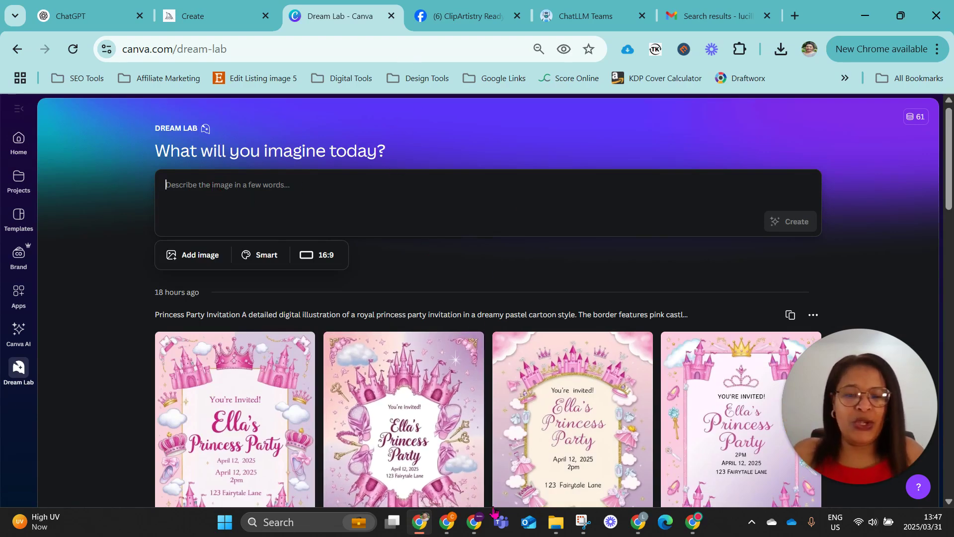
left_click(474, 521)
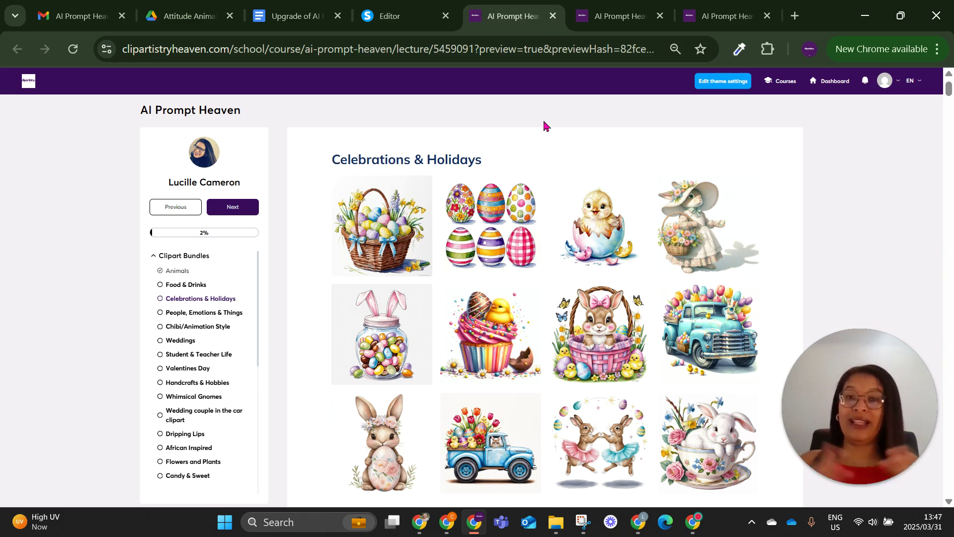
left_click(621, 15)
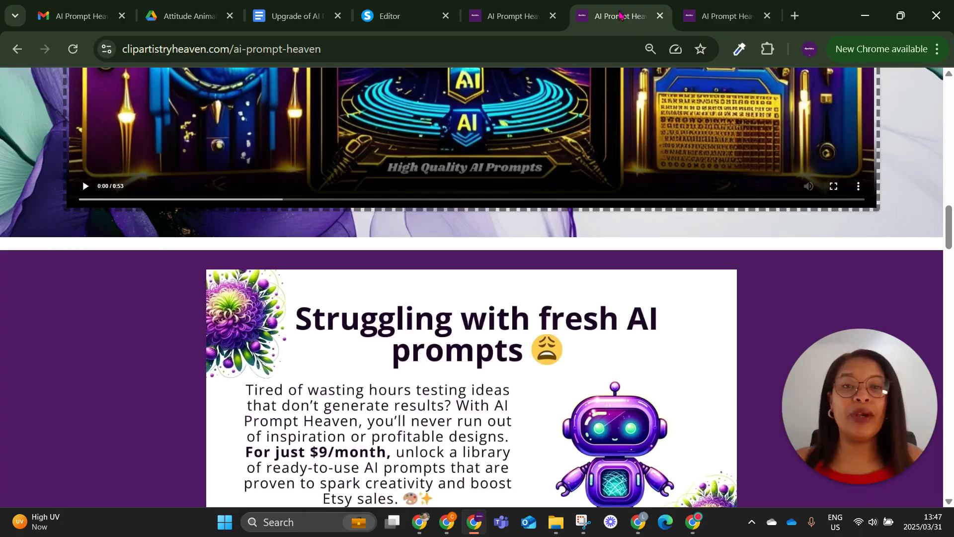
scroll(604, 188, "up", 20)
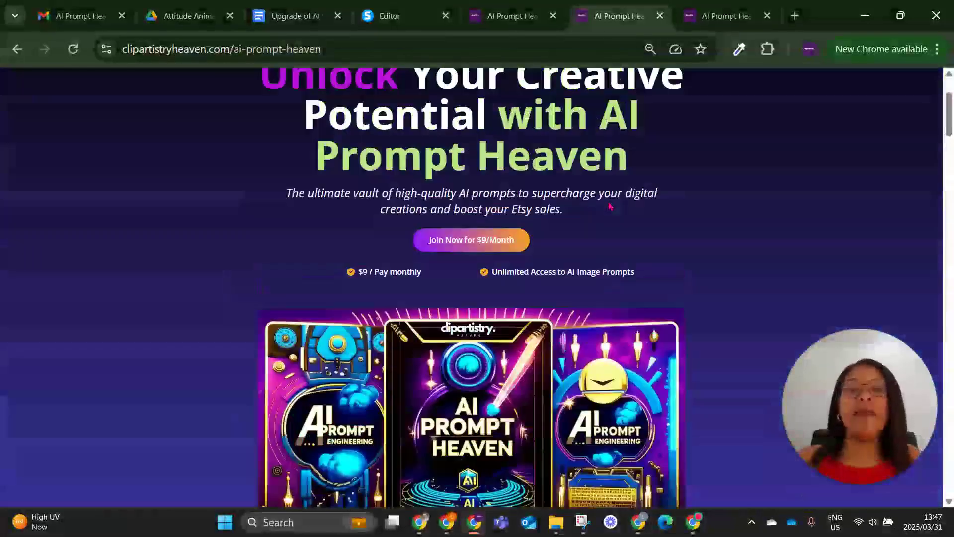
scroll(557, 214, "down", 5)
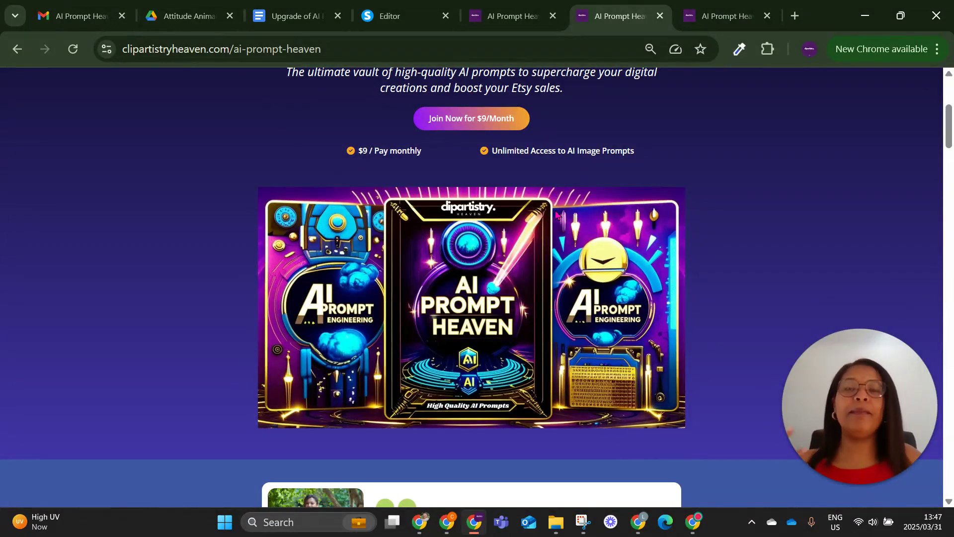
scroll(557, 215, "down", 10)
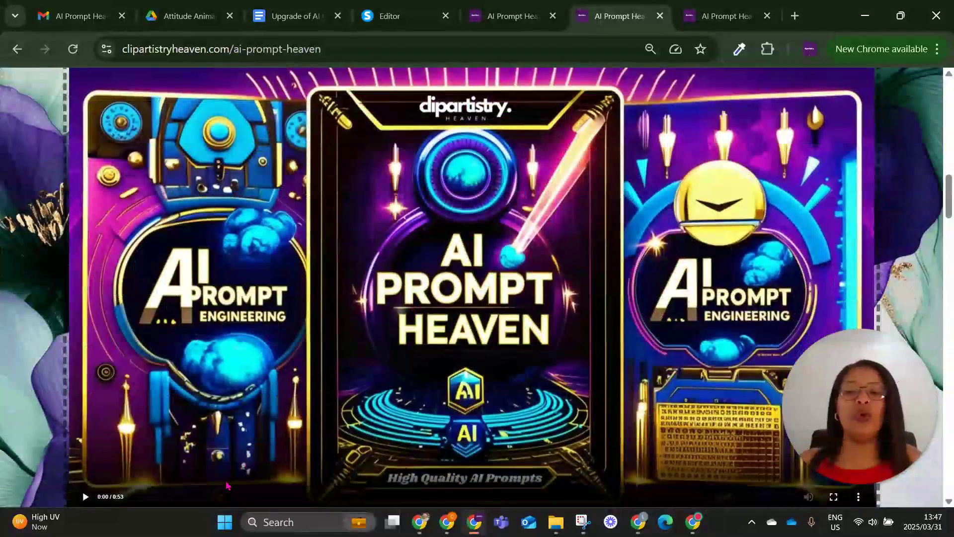
left_click(227, 486)
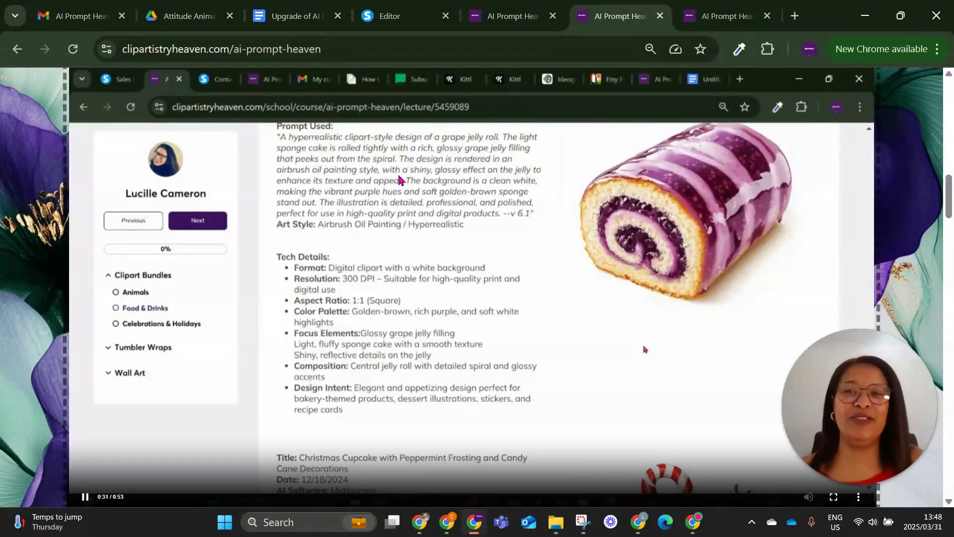
Return to the course lecture, toggle the Clipart Bundles section, and reload the lecture outside preview mode
key("ctrl+shift+Tab")
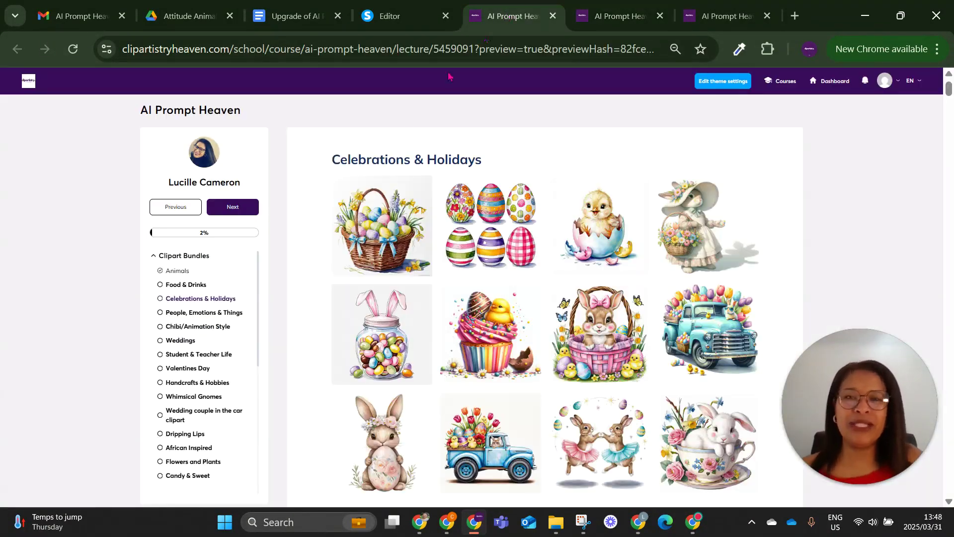
left_click(201, 256)
scroll(189, 273, "down", 3)
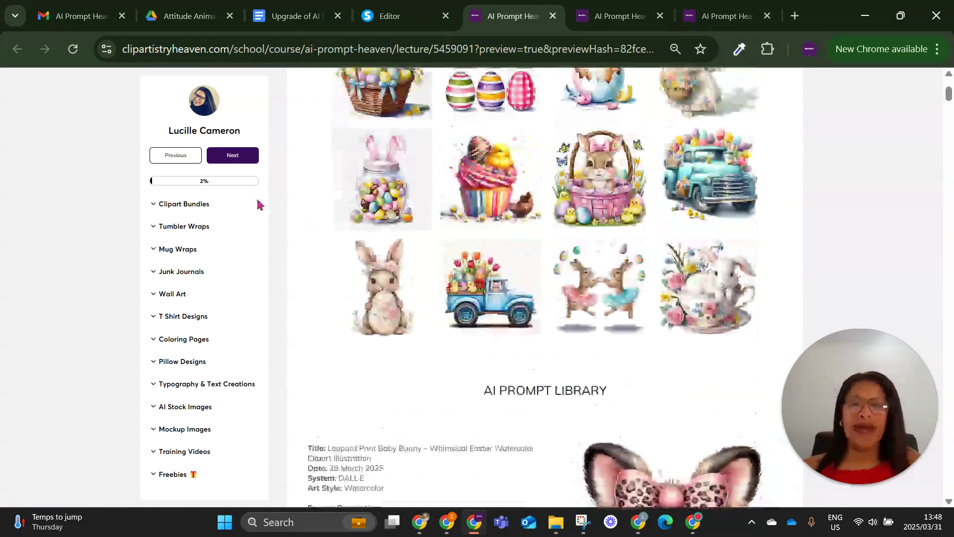
scroll(196, 213, "up", 2)
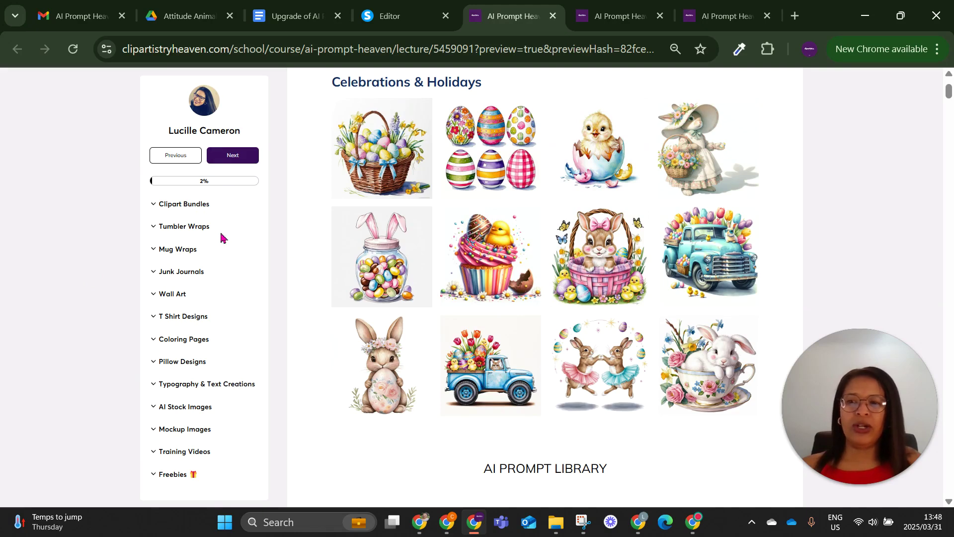
left_click(199, 207)
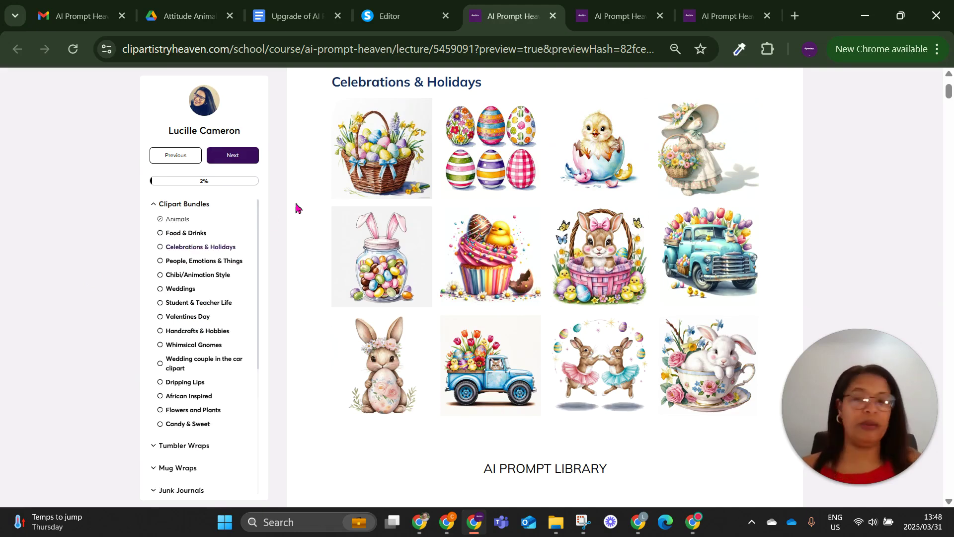
left_click(199, 247)
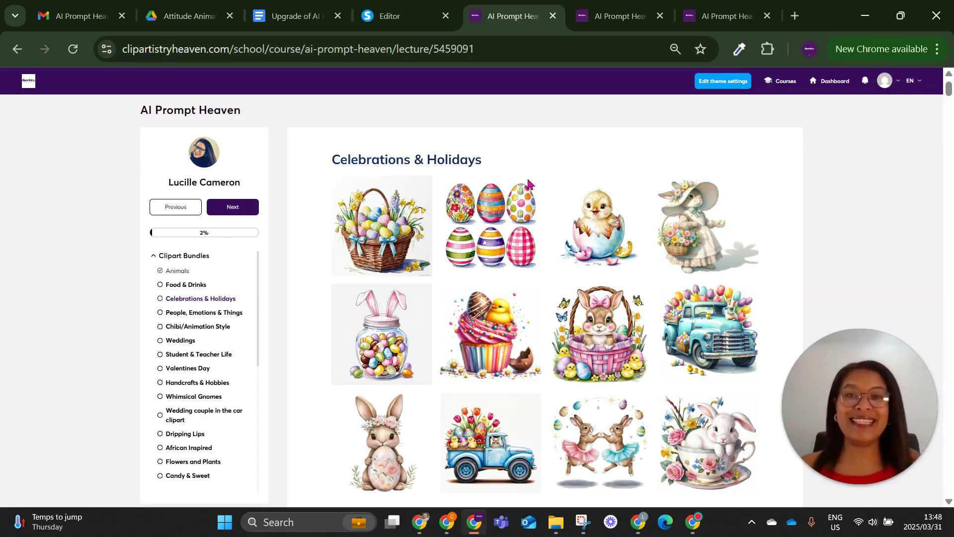
Scroll down the prompt library and open the Animals clipart lesson
scroll(568, 257, "down", 4)
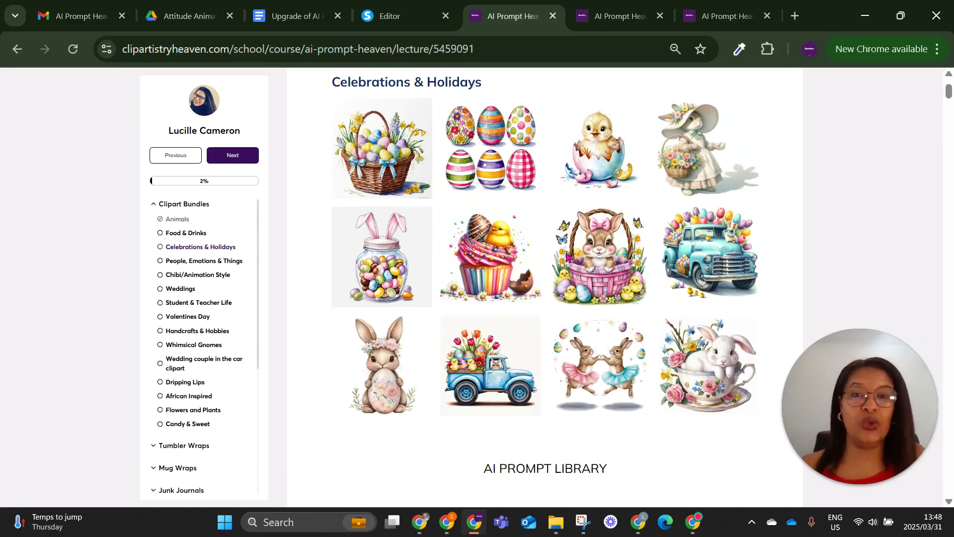
scroll(568, 257, "down", 5)
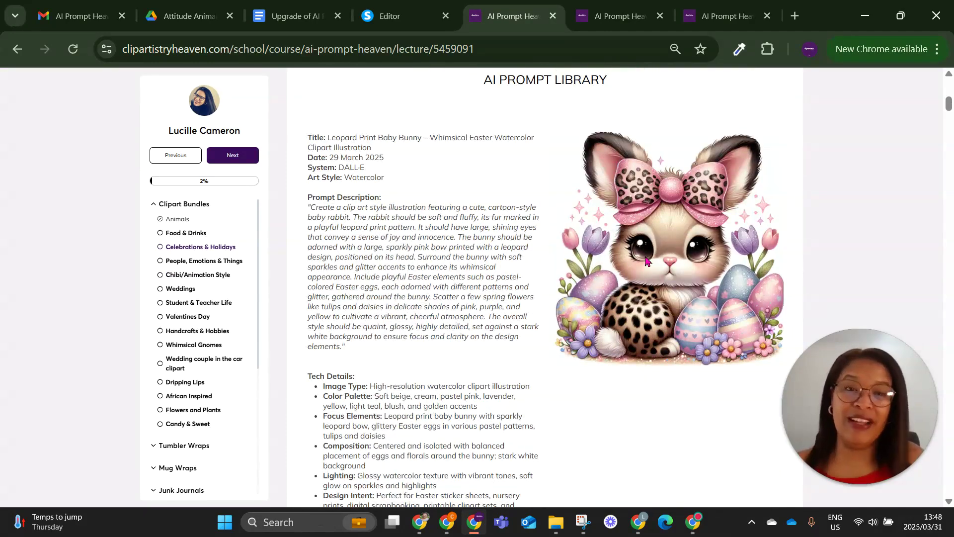
scroll(507, 244, "down", 5)
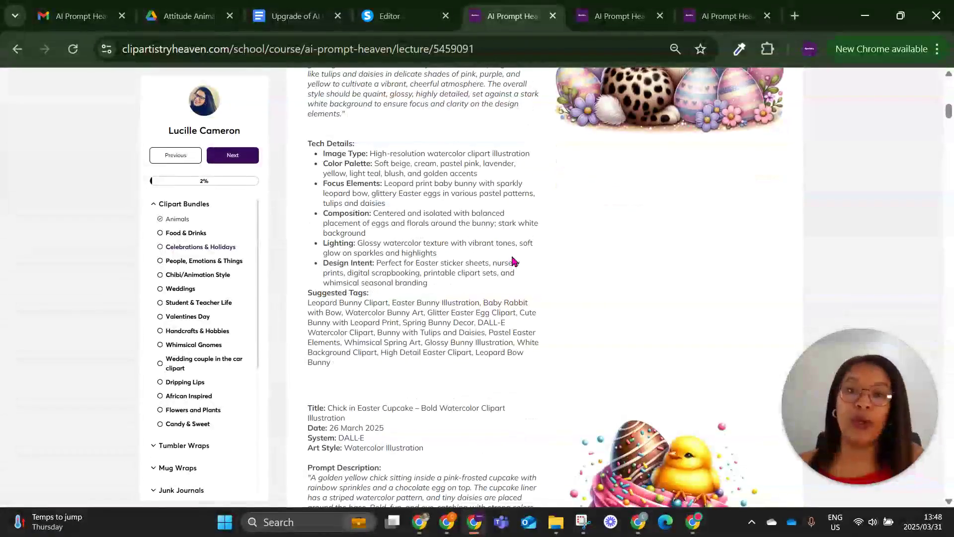
scroll(515, 261, "down", 10)
scroll(515, 262, "down", 6)
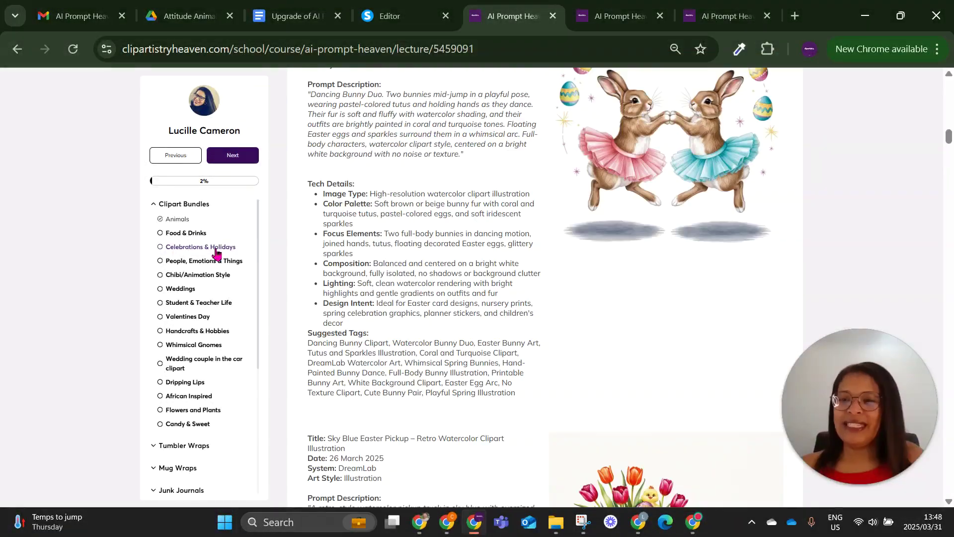
left_click(186, 220)
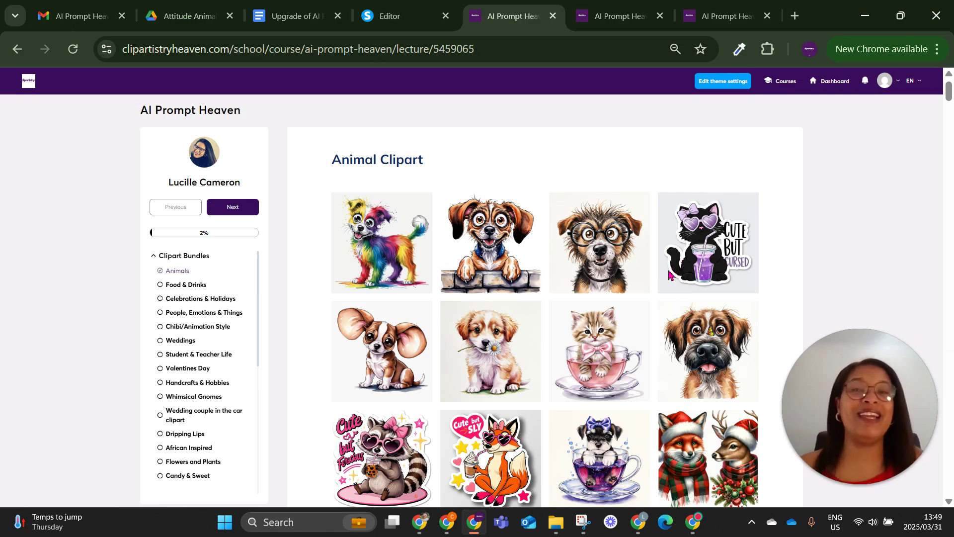
Find the Cute But Ferocious Raccoon entry and copy its Prompt Description paragraph
scroll(681, 265, "down", 5)
scroll(696, 219, "up", 3)
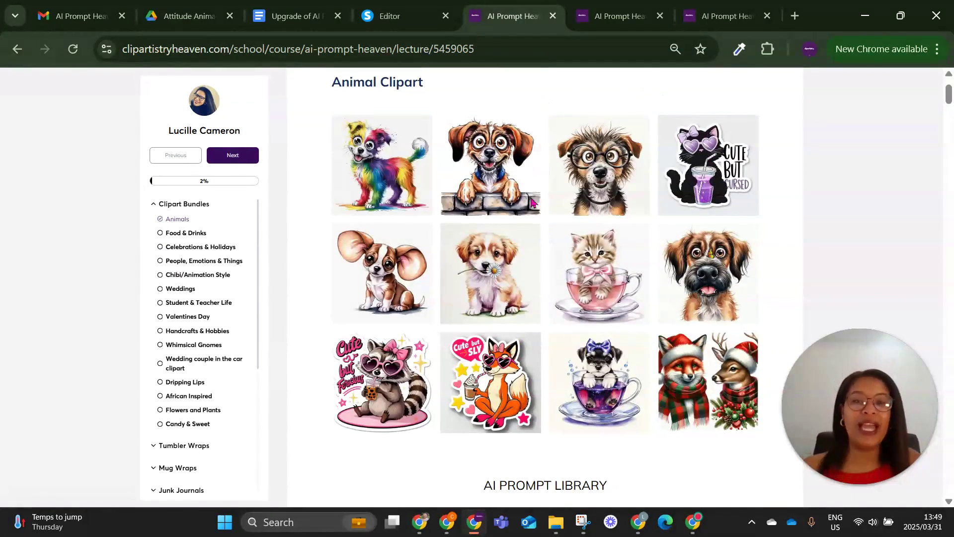
scroll(627, 257, "down", 3)
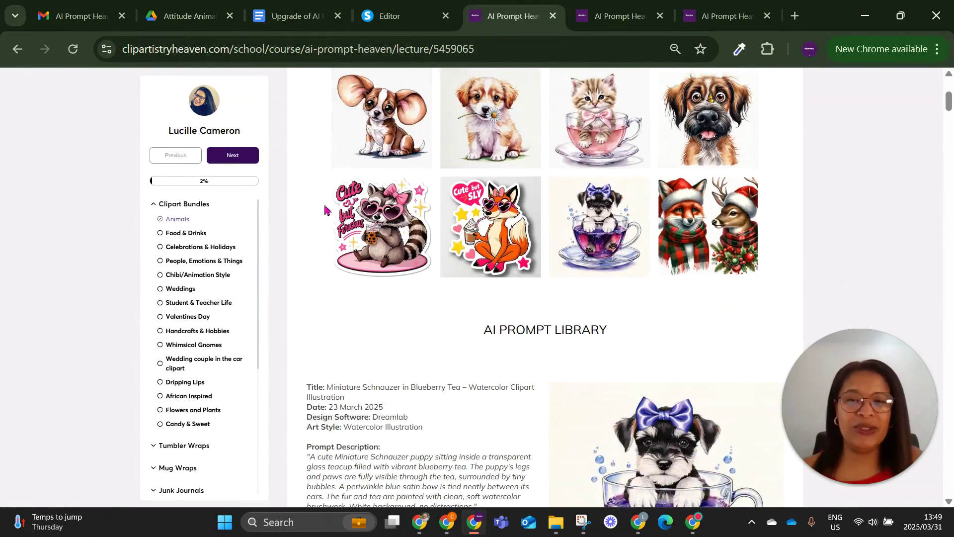
scroll(582, 222, "up", 5)
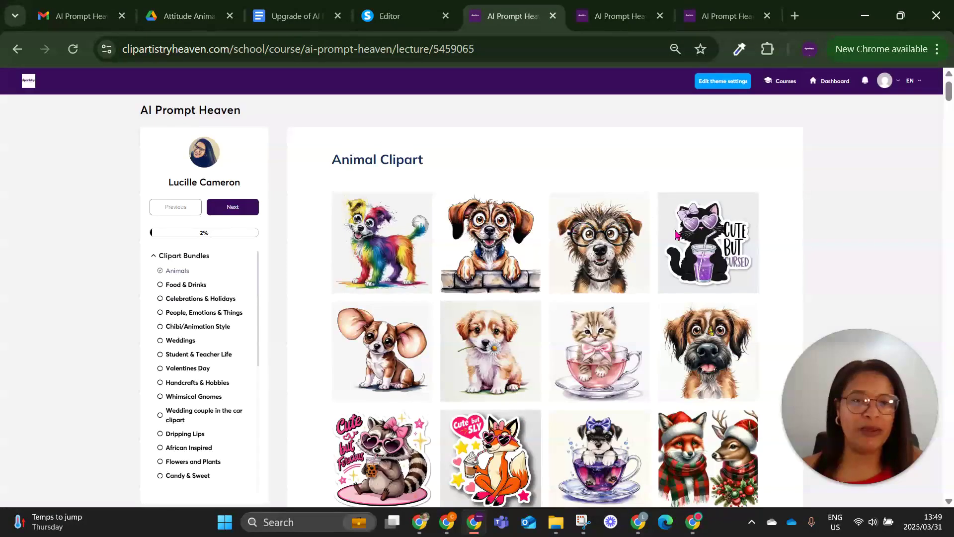
scroll(679, 233, "down", 4)
scroll(390, 333, "up", 1)
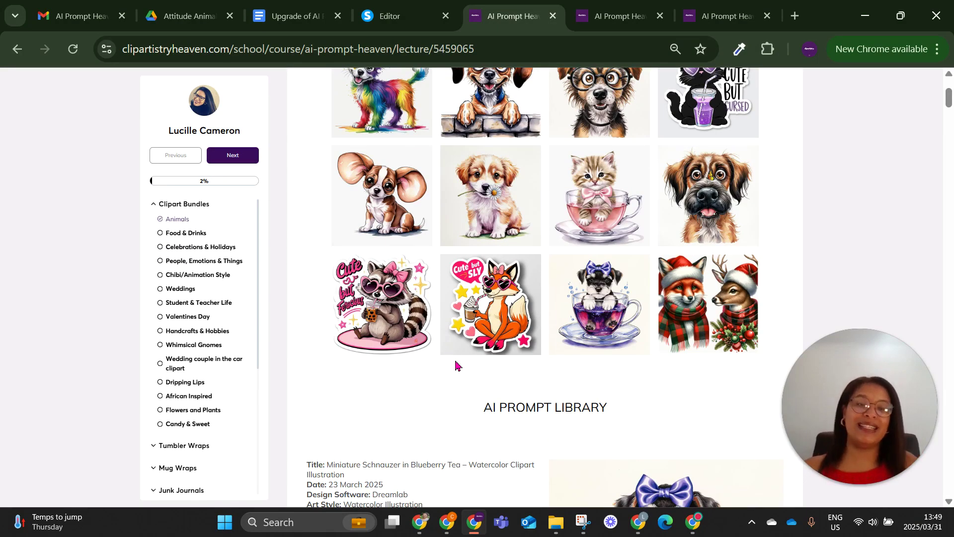
scroll(458, 364, "down", 7)
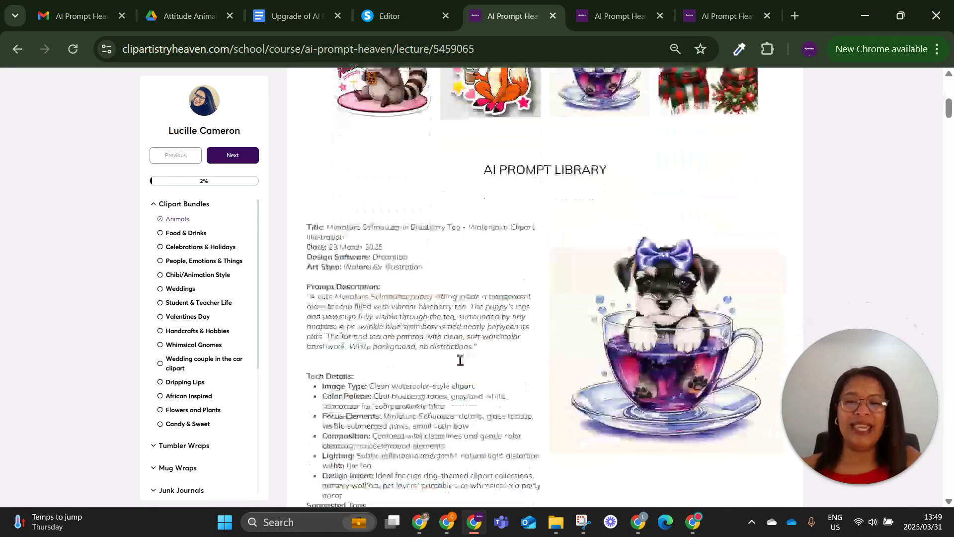
scroll(460, 362, "down", 10)
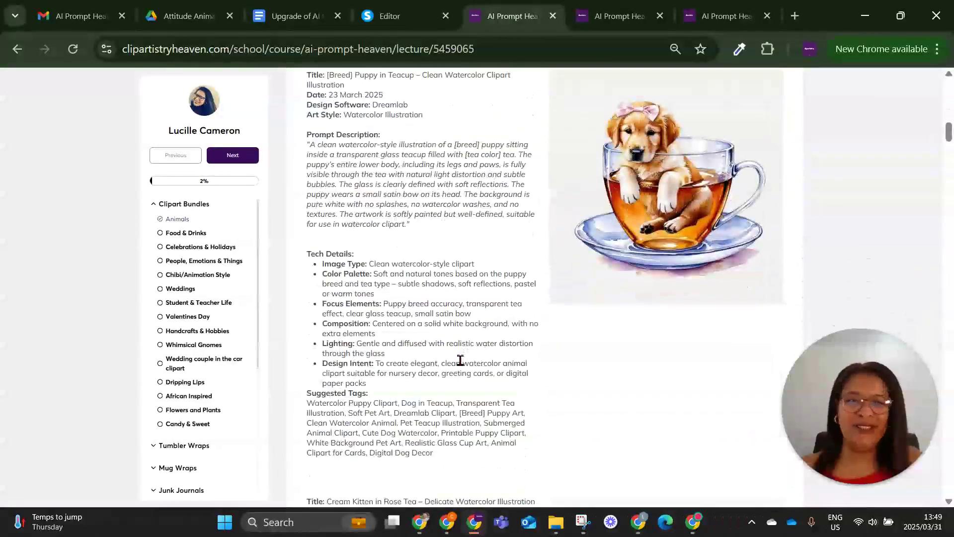
scroll(459, 362, "down", 4)
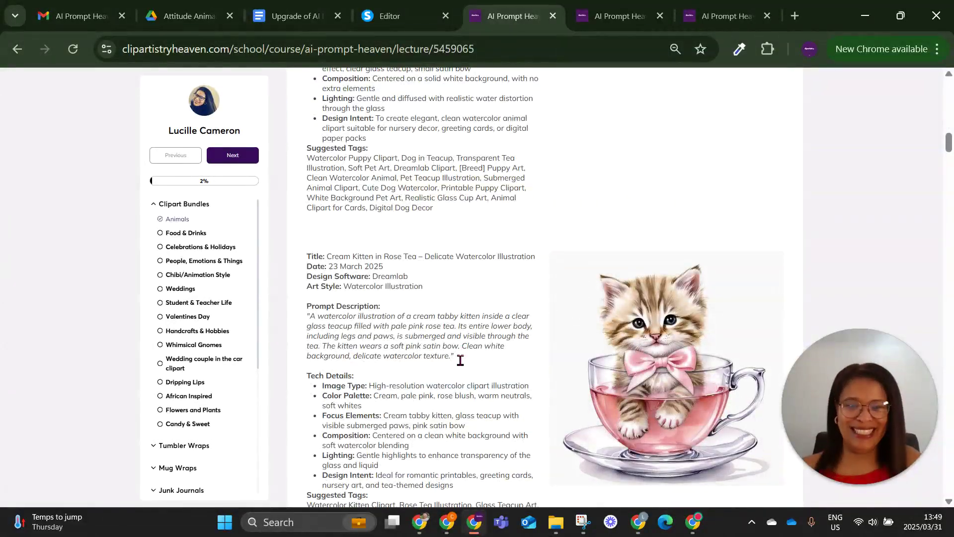
scroll(460, 360, "down", 2)
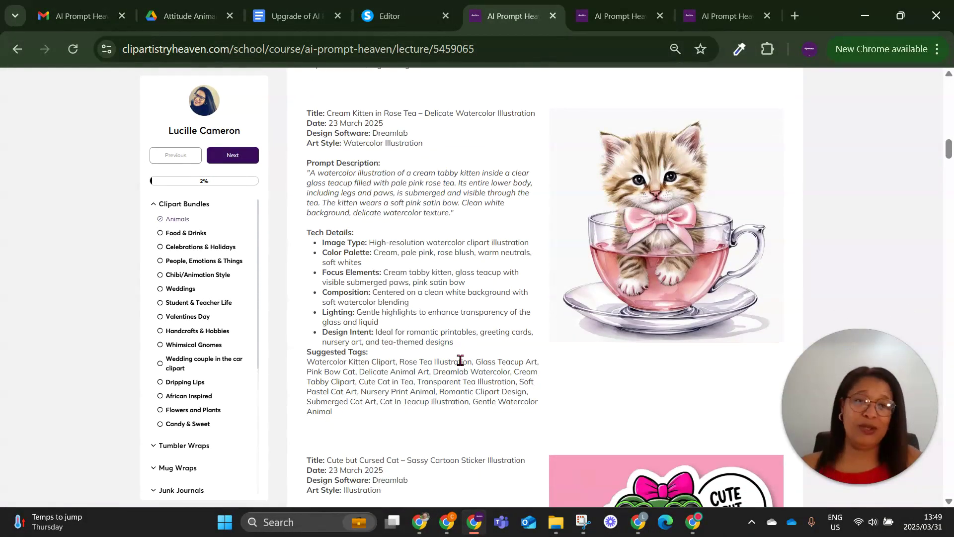
scroll(456, 353, "down", 2)
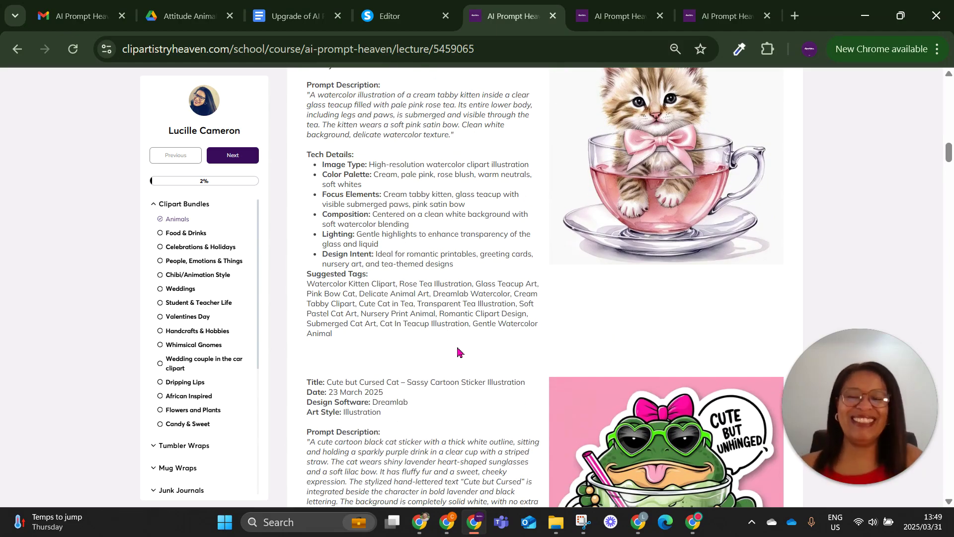
scroll(460, 352, "down", 8)
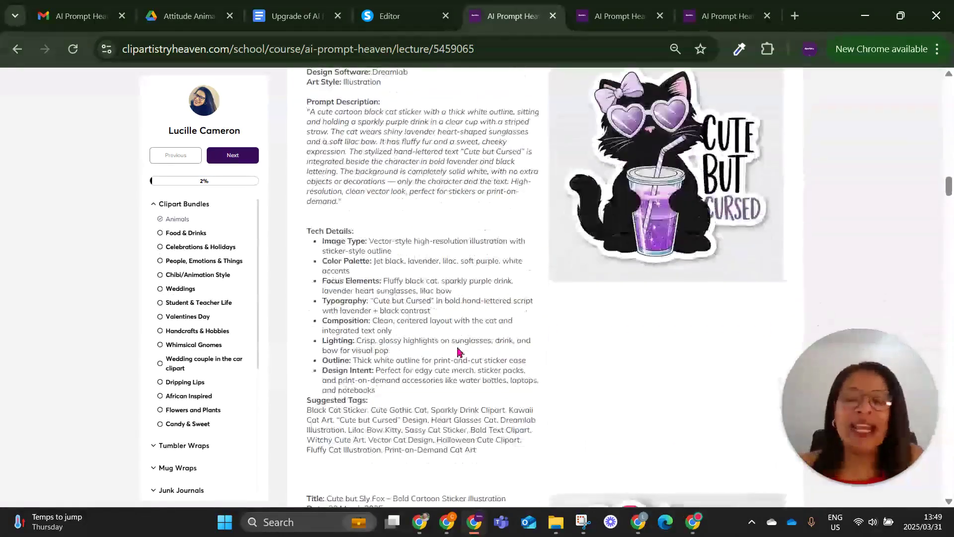
scroll(458, 352, "down", 10)
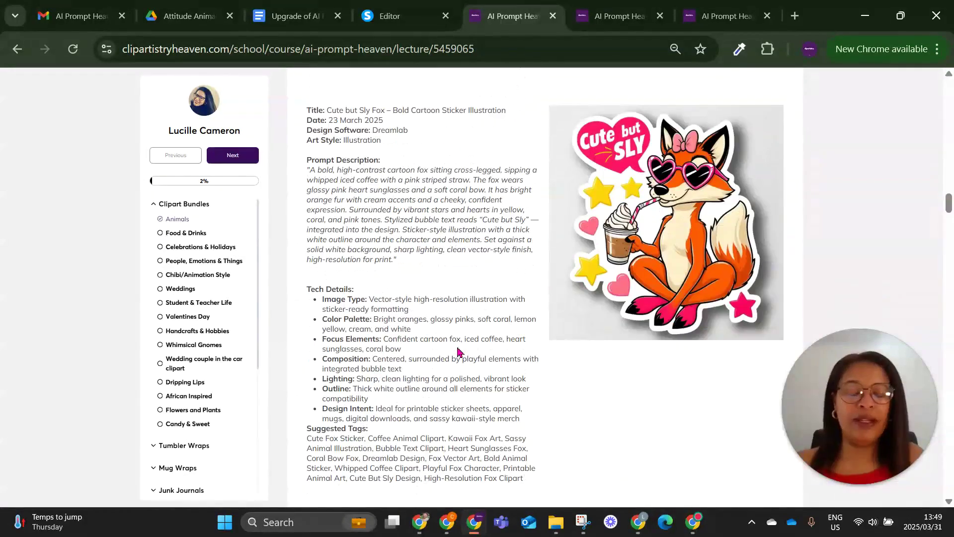
scroll(458, 352, "down", 20)
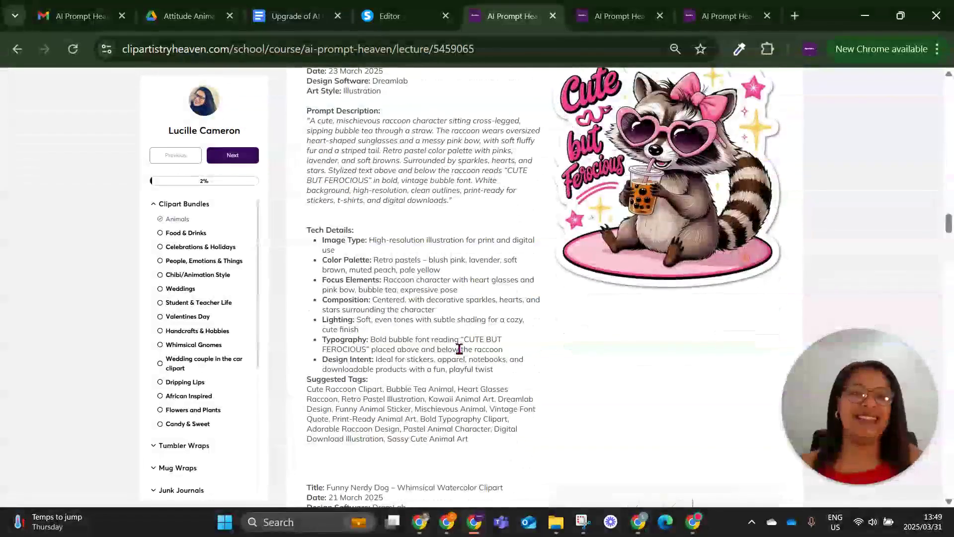
scroll(459, 349, "down", 20)
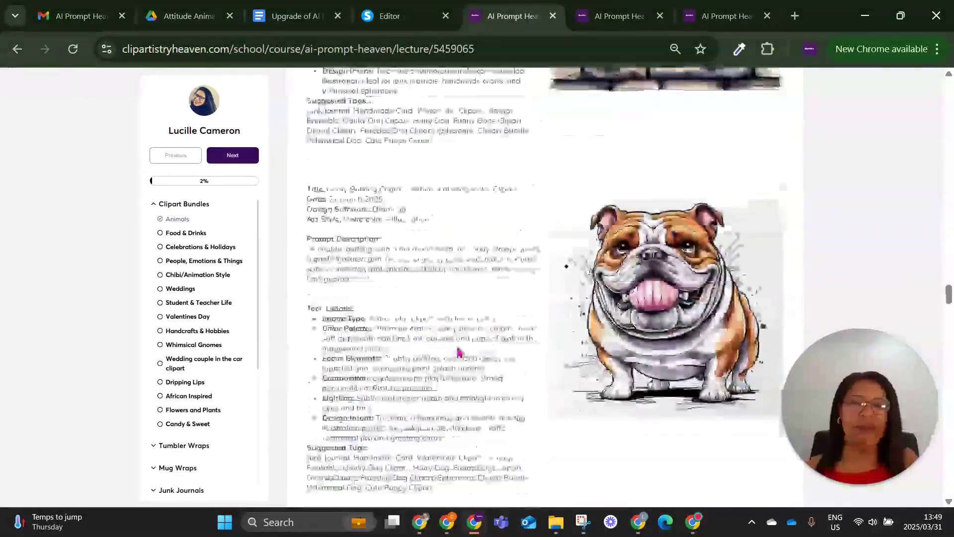
scroll(459, 349, "down", 5)
scroll(458, 352, "up", 15)
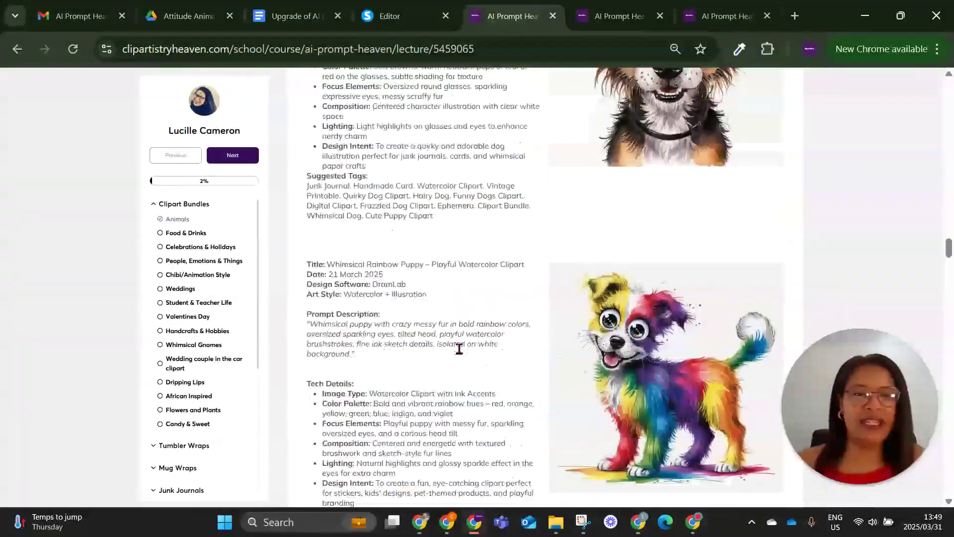
scroll(458, 352, "up", 5)
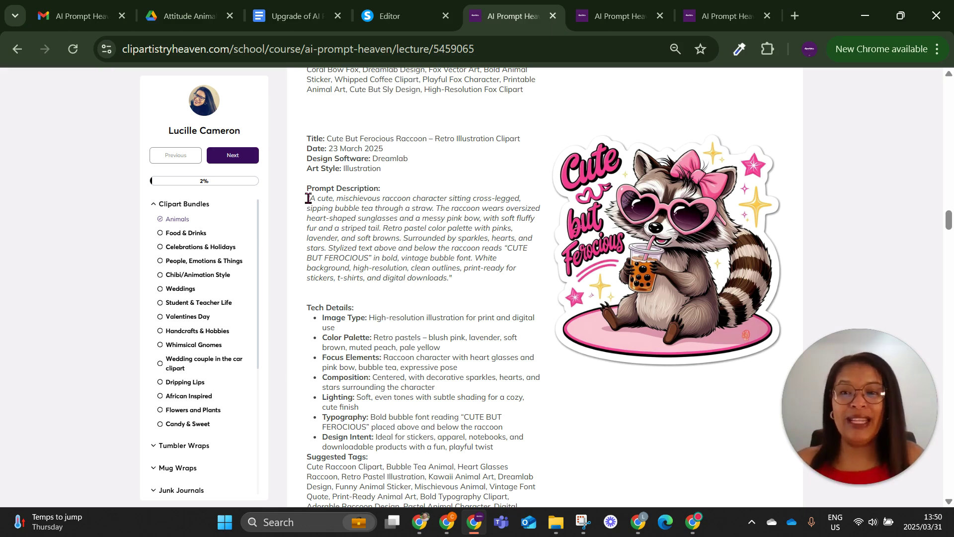
left_click_drag(309, 199, 450, 276)
key("ctrl+c")
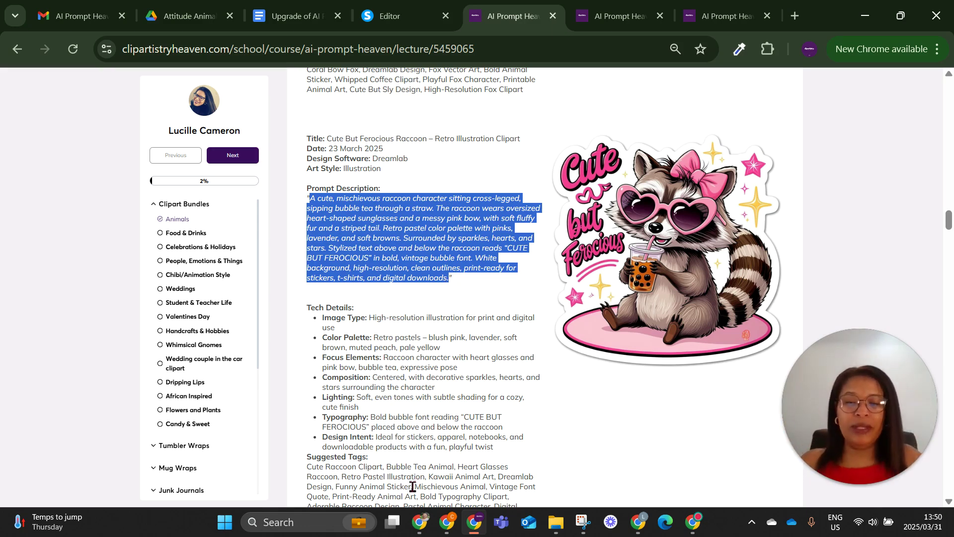
Paste the raccoon prompt into Dream Lab, choose 1:1 aspect ratio and Illustration style, and generate
left_click(419, 523)
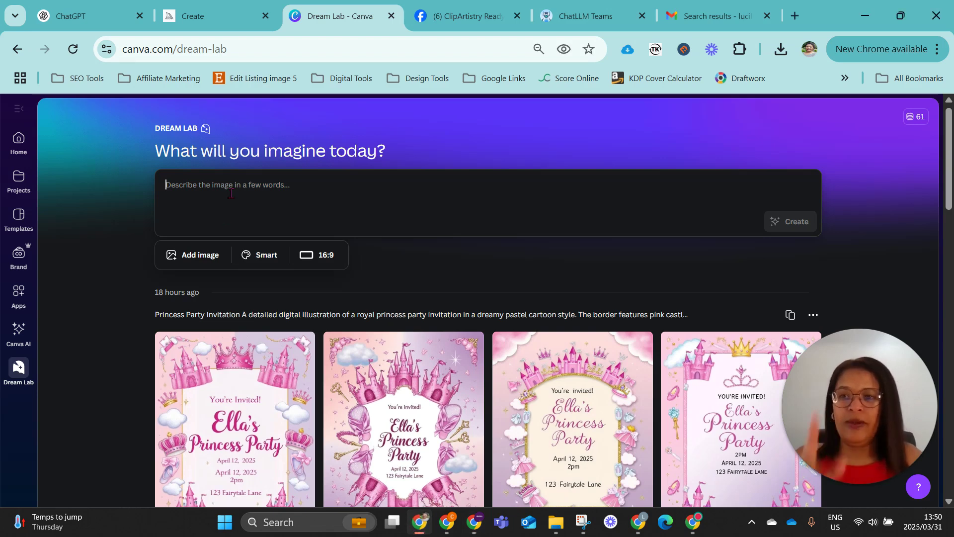
key("ctrl+v")
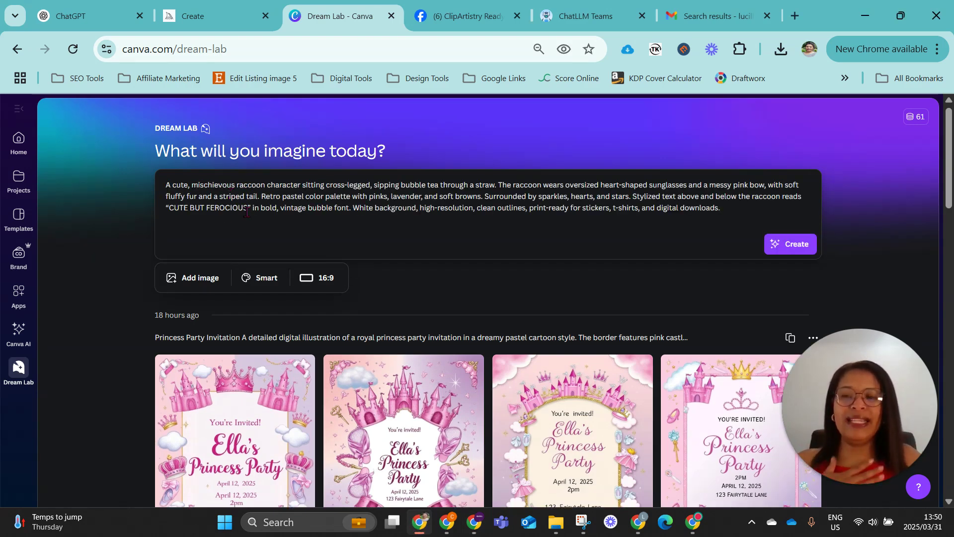
left_click(283, 279)
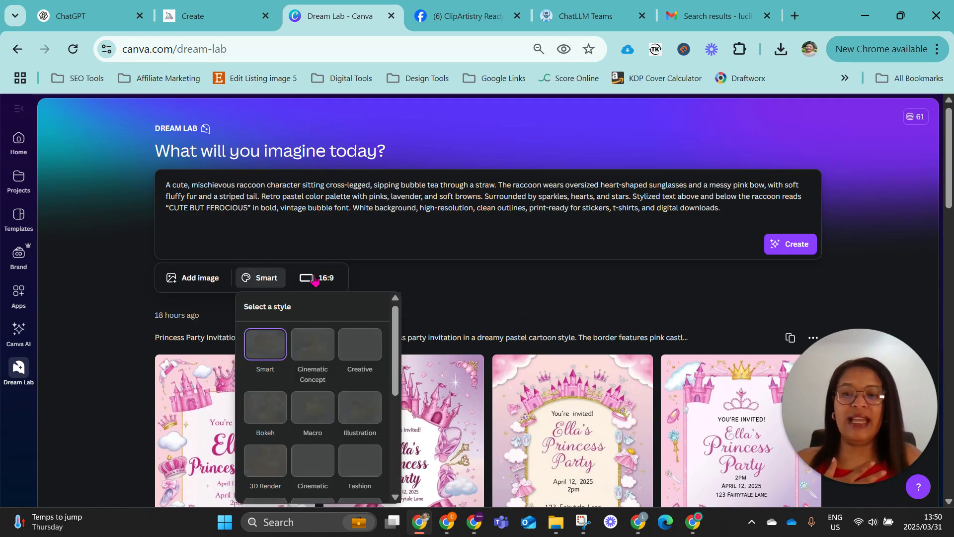
left_click(316, 281)
left_click(328, 347)
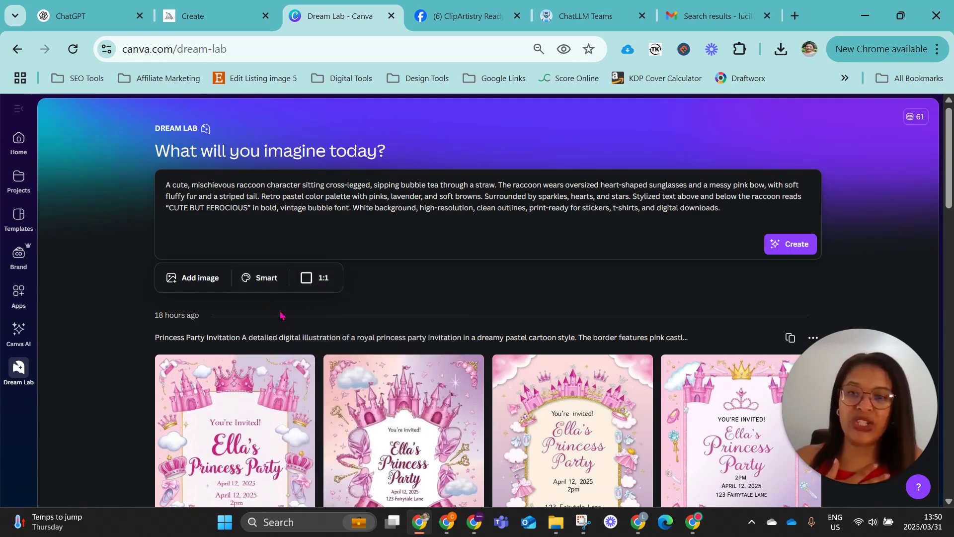
left_click(267, 281)
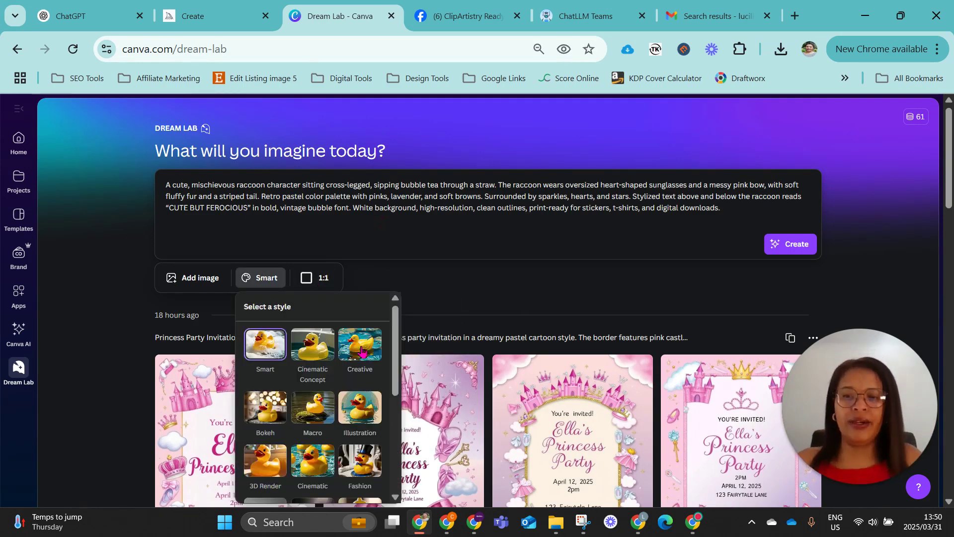
left_click(370, 415)
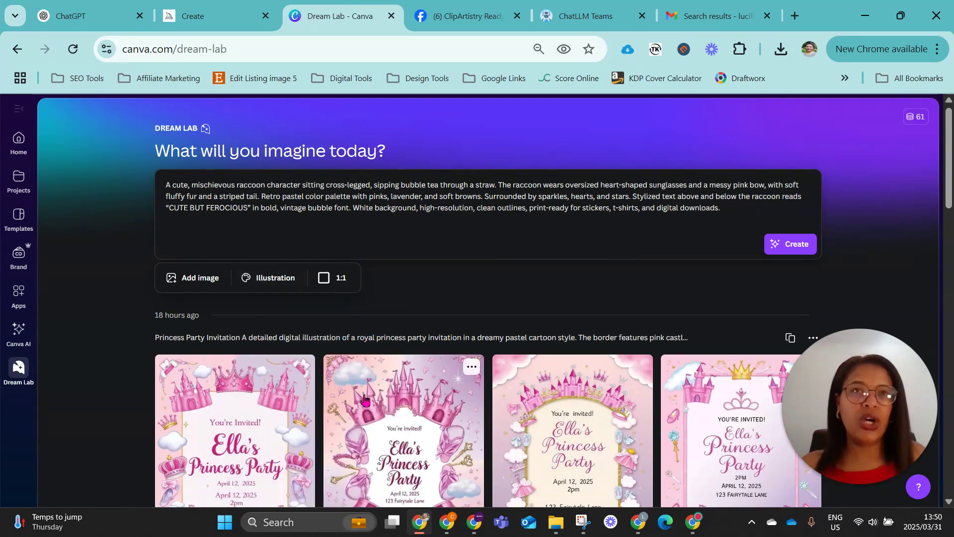
left_click(791, 243)
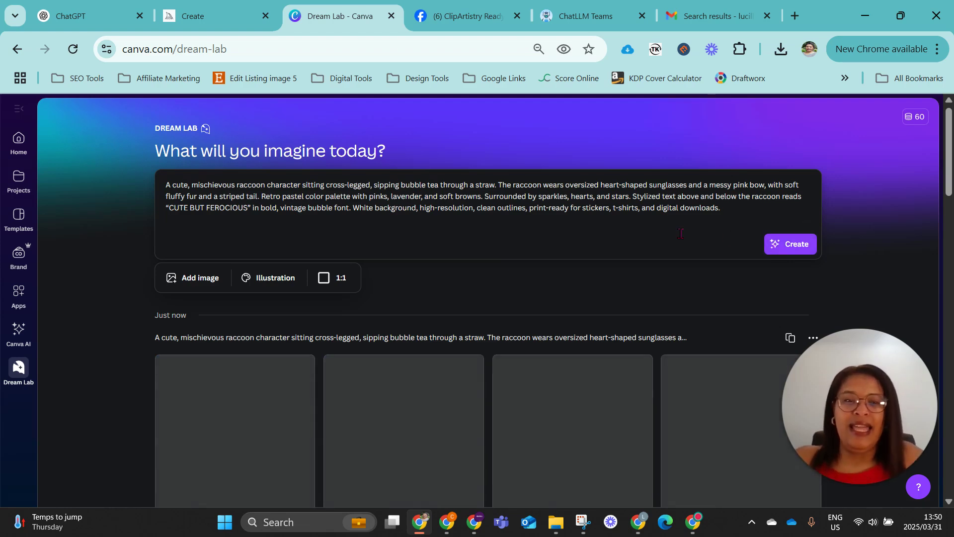
Scroll through the four generated raccoon illustrations to review them
scroll(680, 234, "down", 2)
scroll(681, 238, "down", 2)
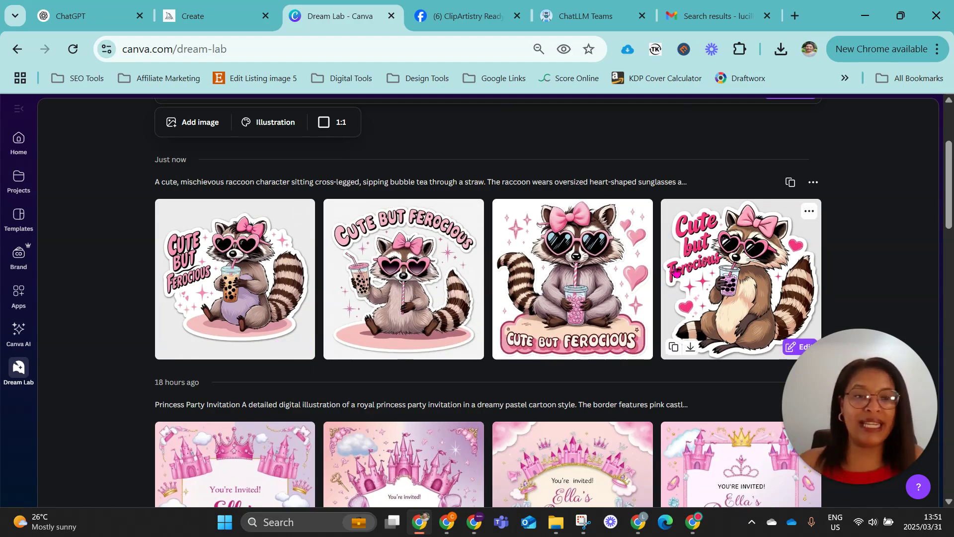
scroll(739, 254, "up", 3)
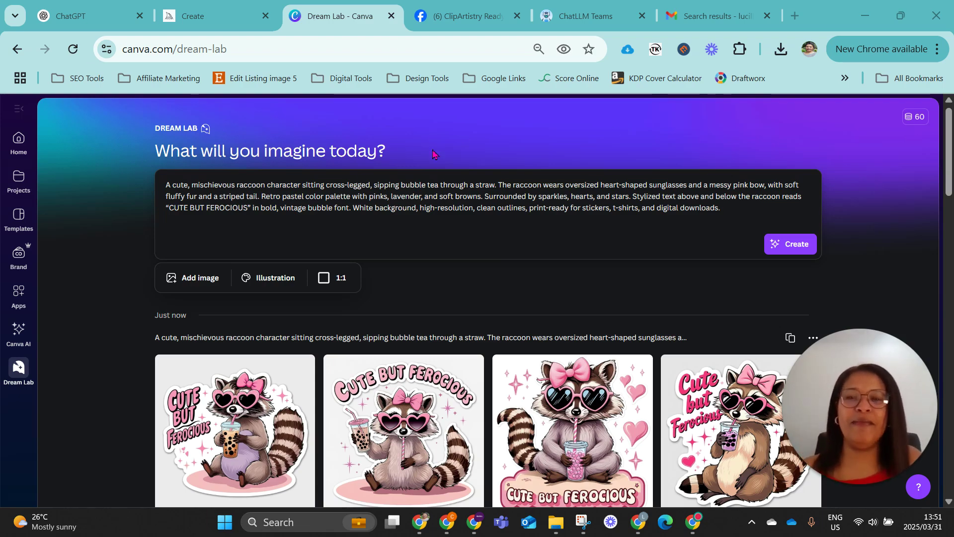
scroll(424, 211, "down", 3)
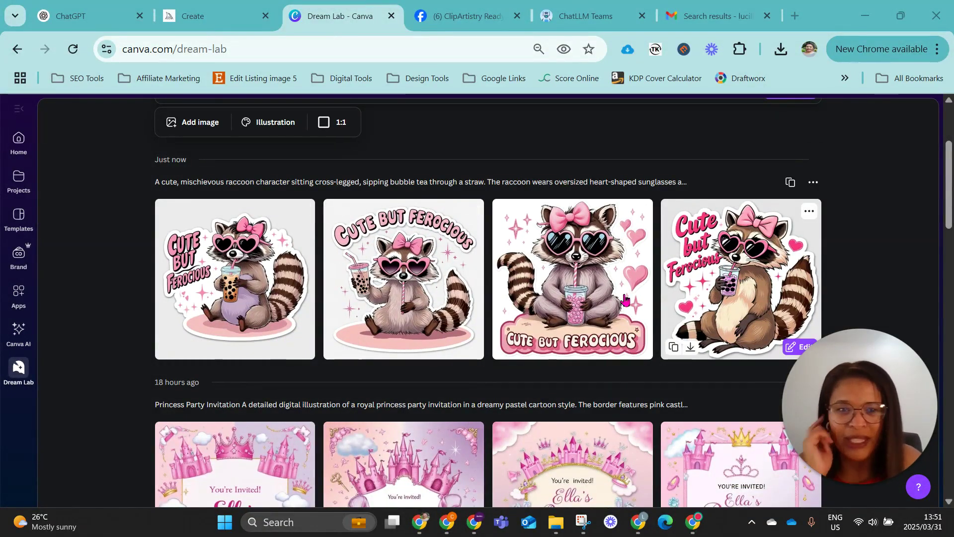
Preview the third raccoon image and open it in the design editor
left_click(602, 284)
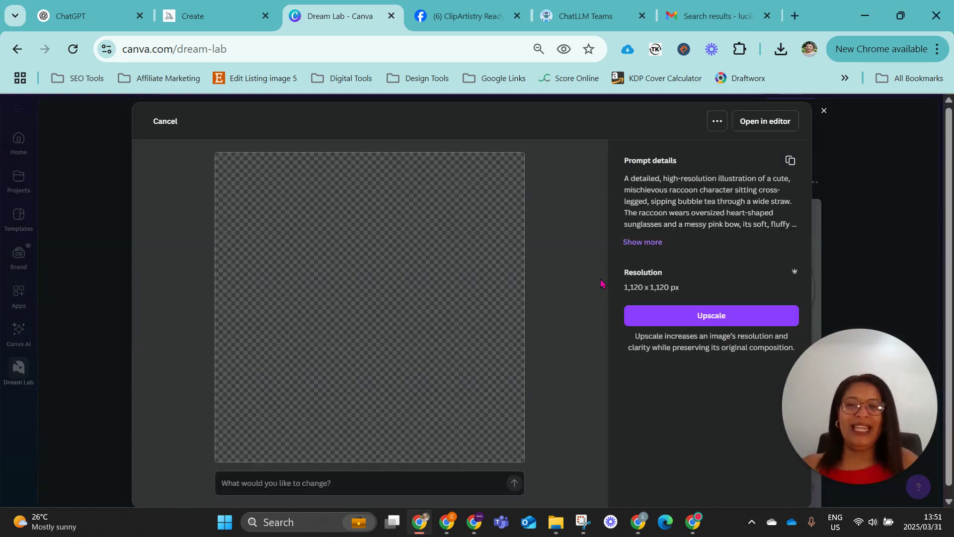
left_click(756, 128)
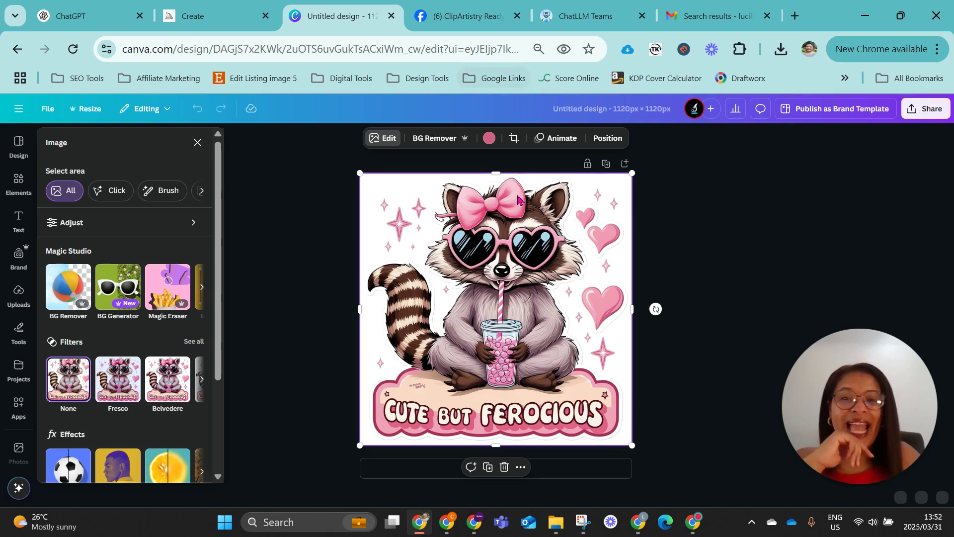
Recolour the raccoon illustration with the yellow brand-kit colour swatch
left_click(490, 140)
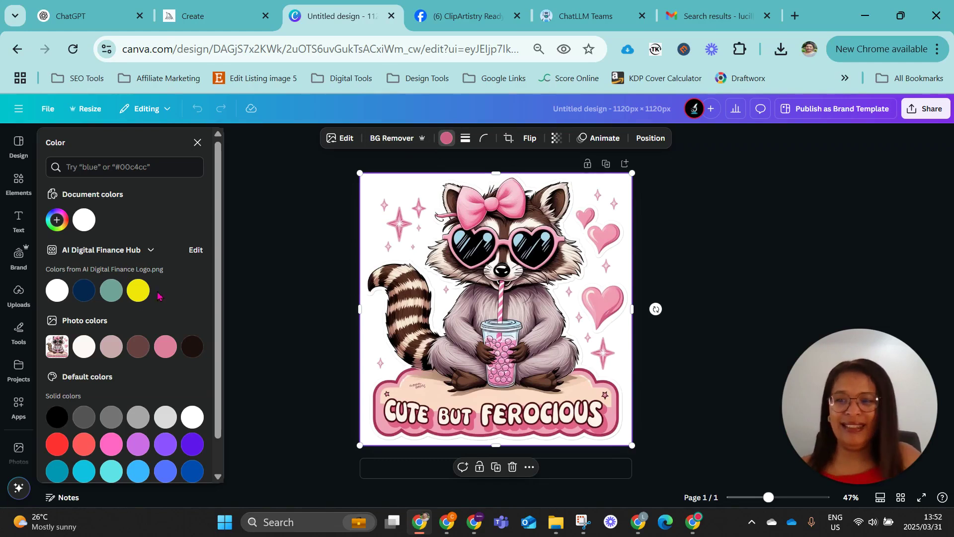
left_click(138, 290)
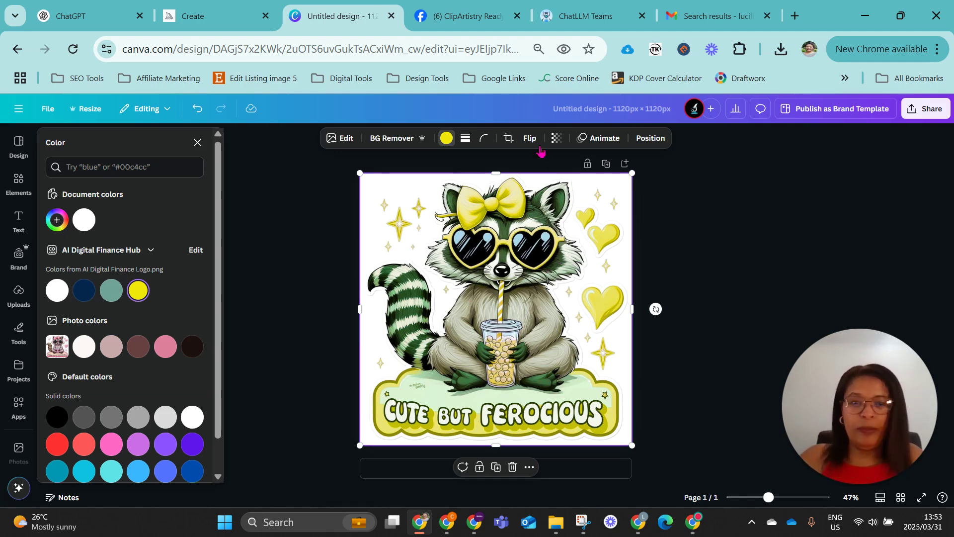
Duplicate the yellow raccoon page and recolour the copy in navy blue
left_click(606, 163)
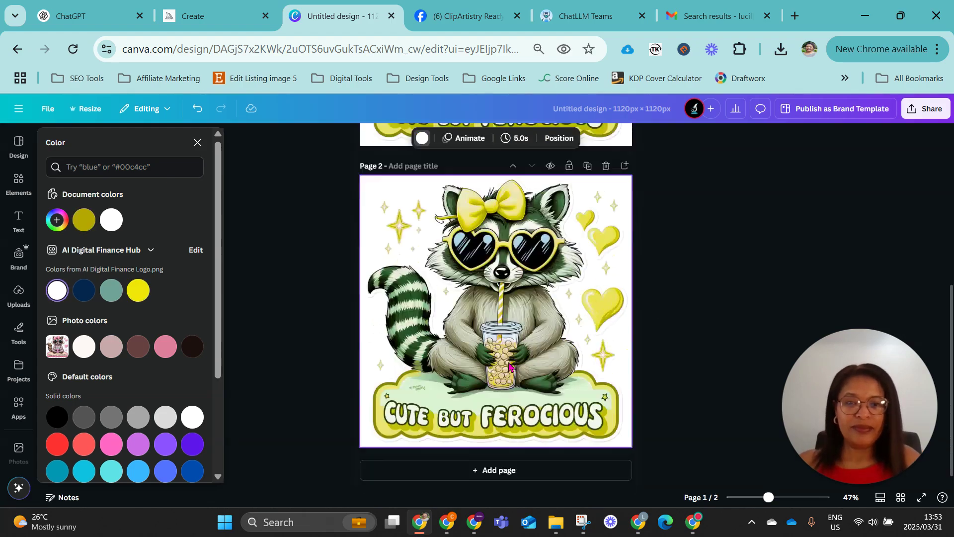
left_click(471, 288)
left_click(438, 145)
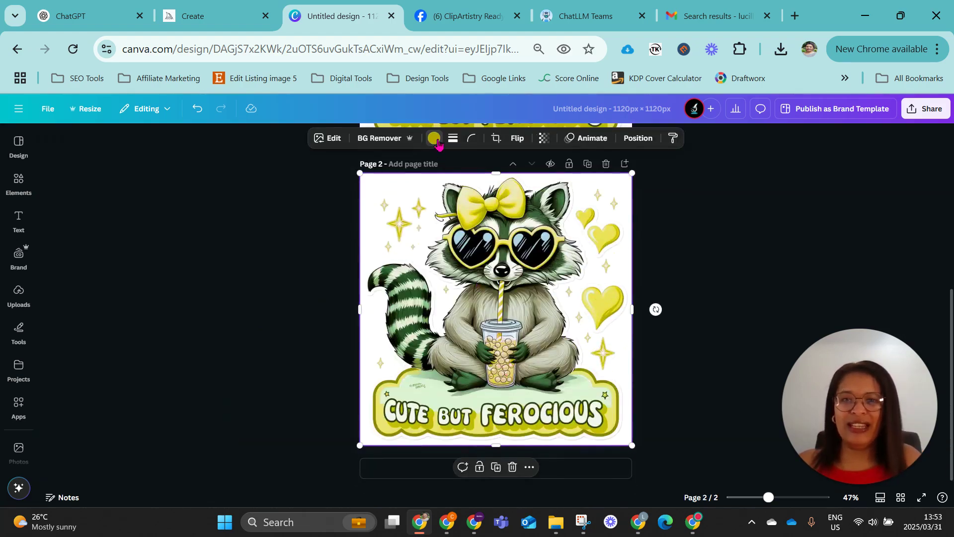
left_click(438, 144)
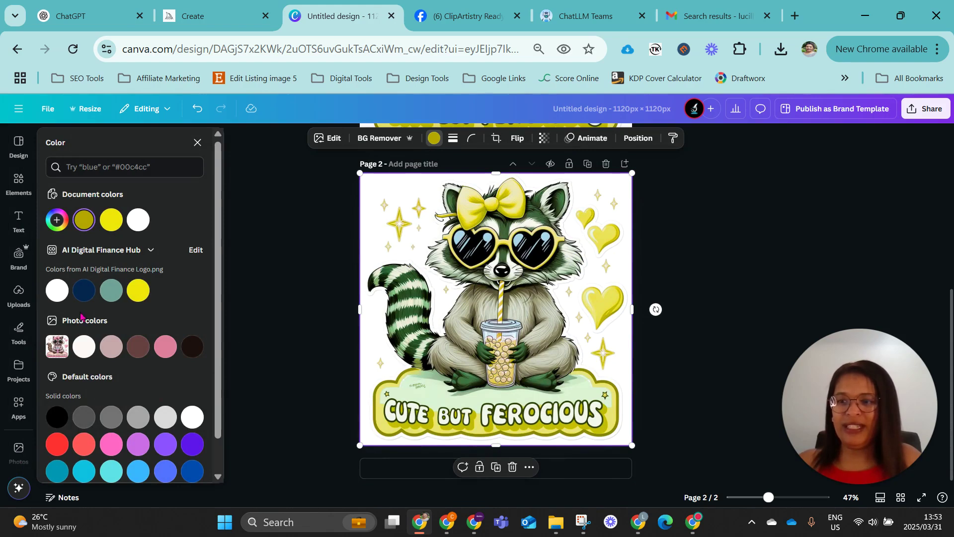
left_click(84, 292)
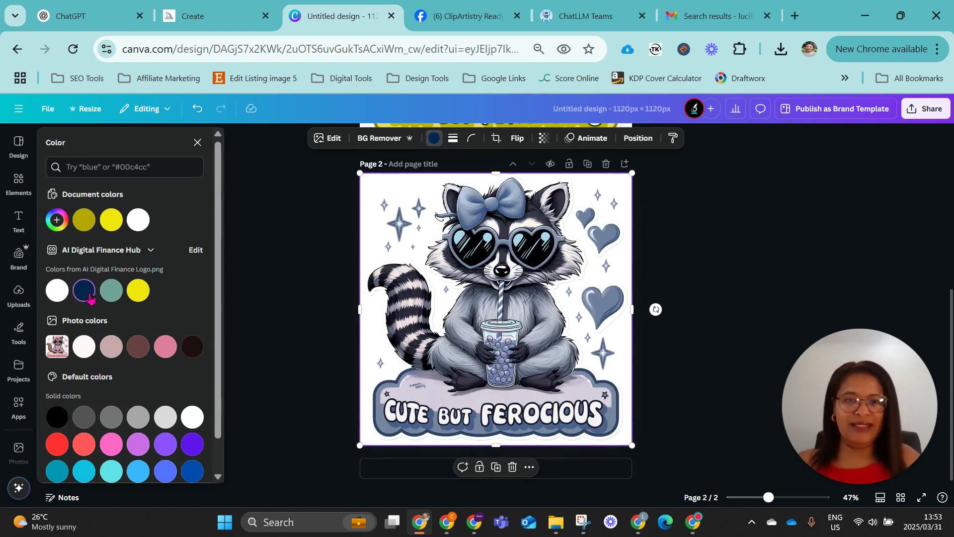
Add a third page recoloured turquoise after trying gray, then duplicate it as a fourth page
left_click(587, 164)
left_click(502, 266)
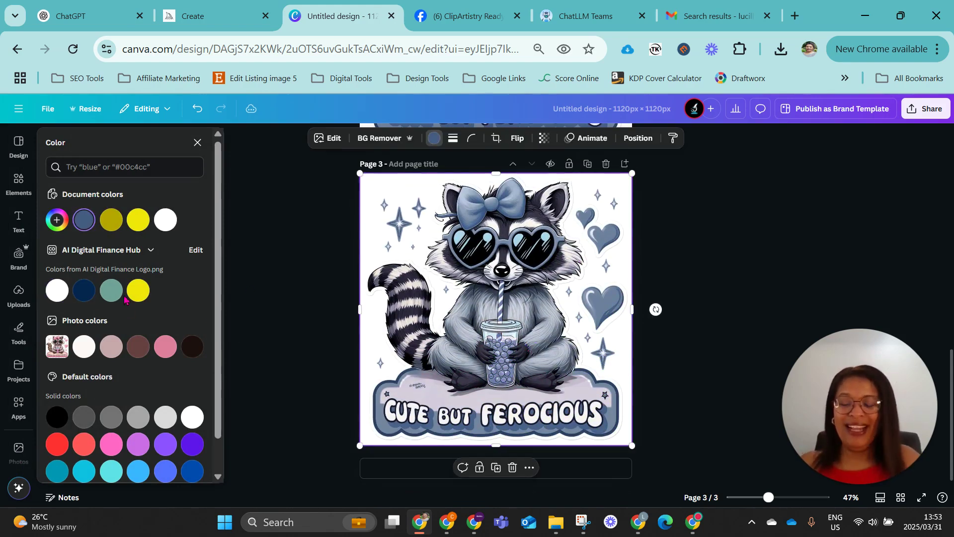
scroll(150, 389, "down", 1)
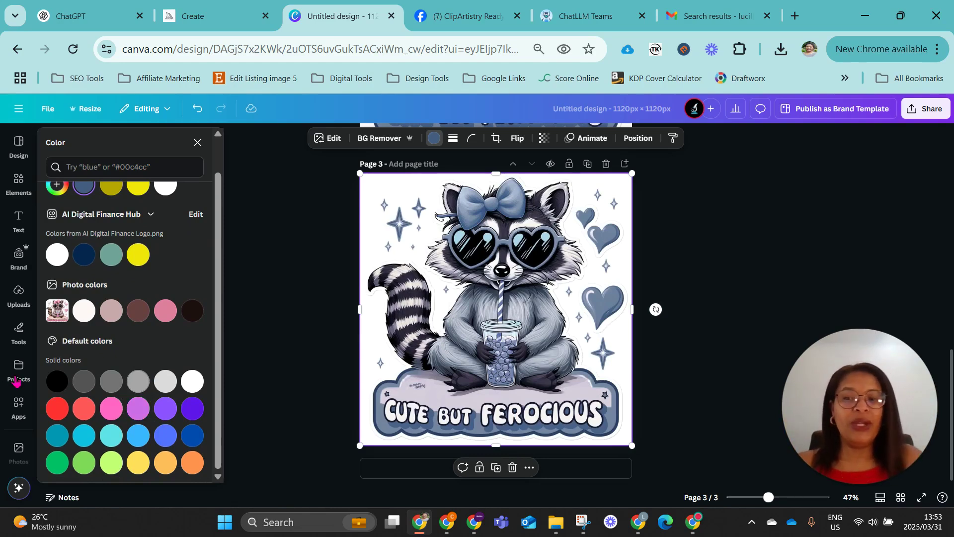
left_click(135, 383)
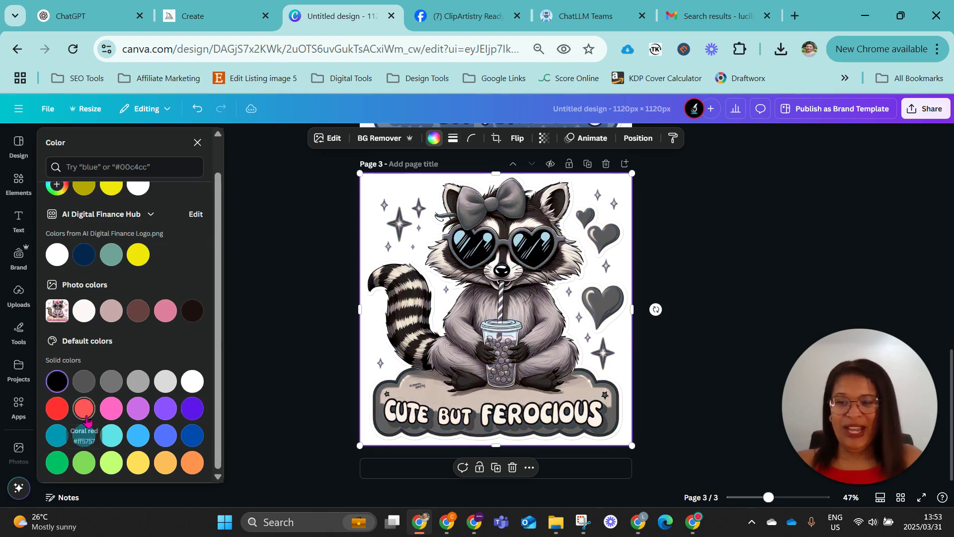
left_click(111, 435)
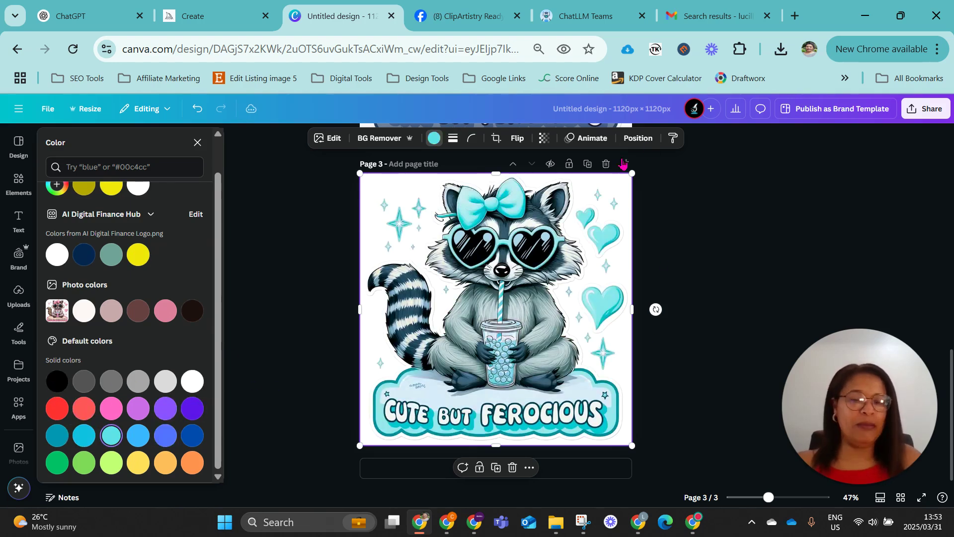
left_click(588, 163)
Try purple-blue and gold gradient colours for the raccoon, then dismiss them
scroll(119, 343, "down", 2)
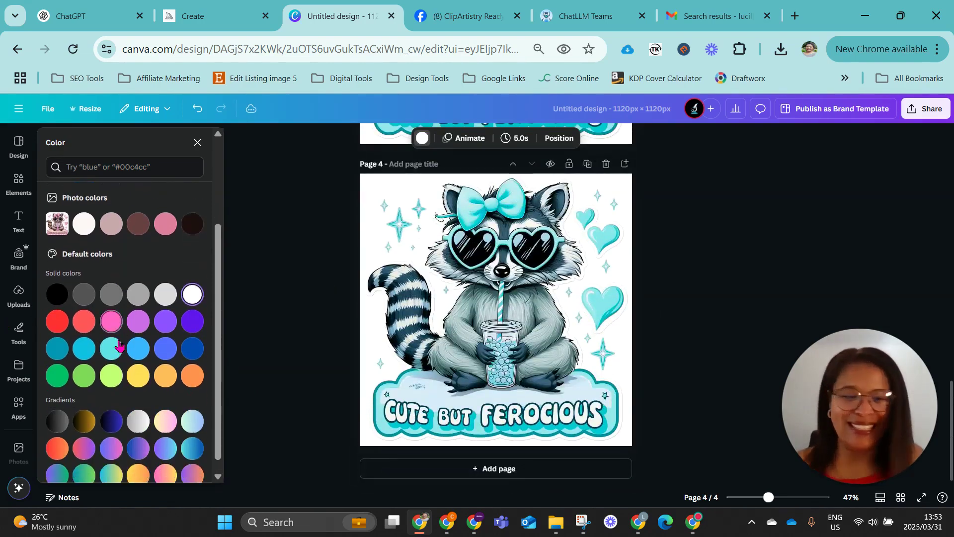
left_click(139, 436)
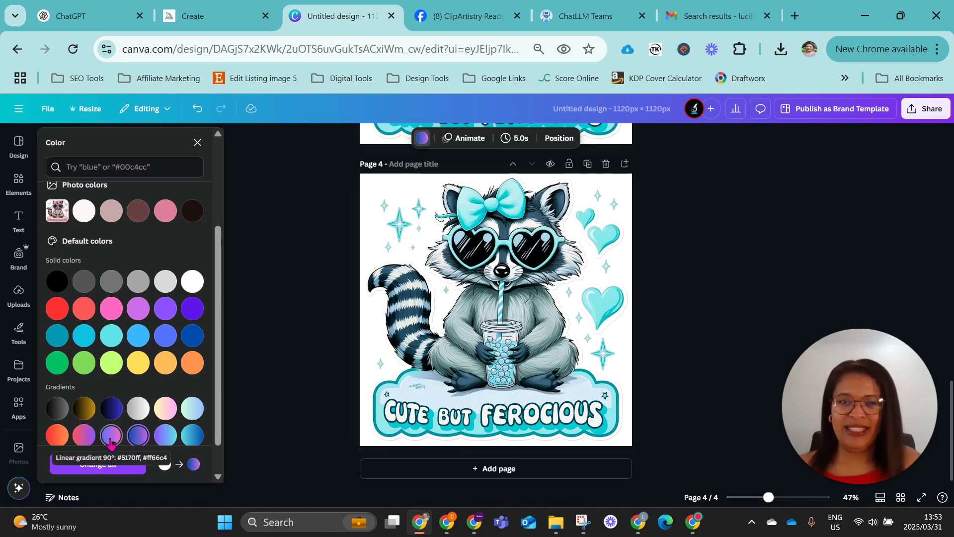
left_click(84, 409)
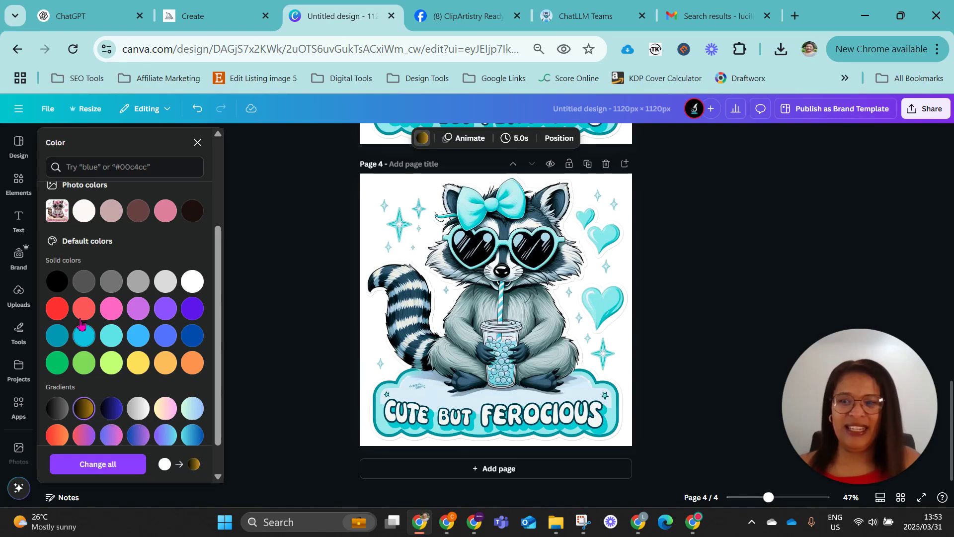
left_click(419, 140)
Recolour the page 4 raccoon with the dark mauve photo colour
left_click(416, 180)
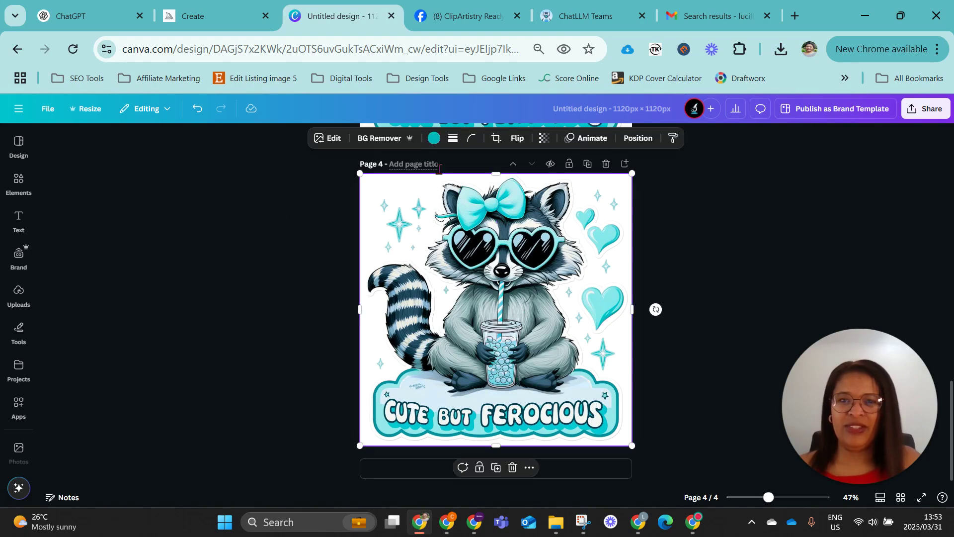
left_click(434, 138)
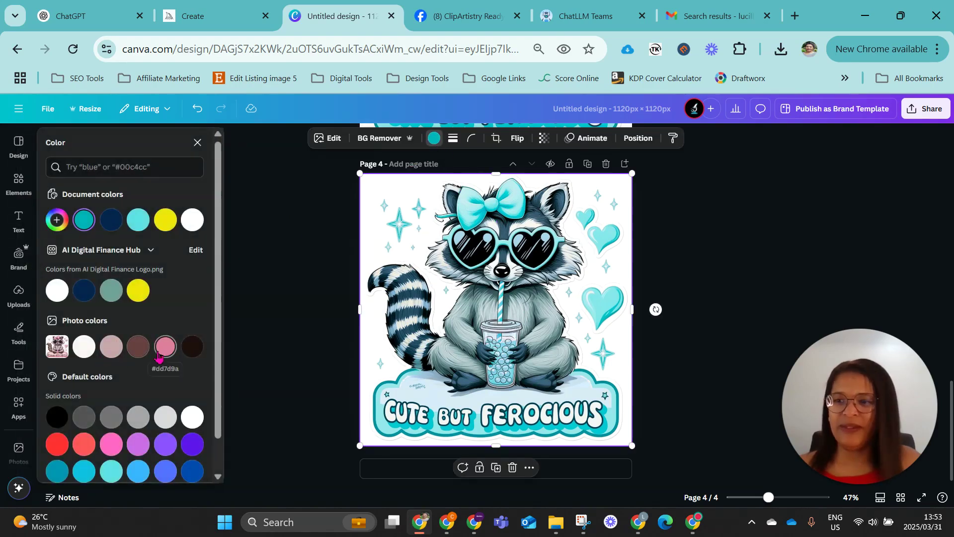
left_click(138, 347)
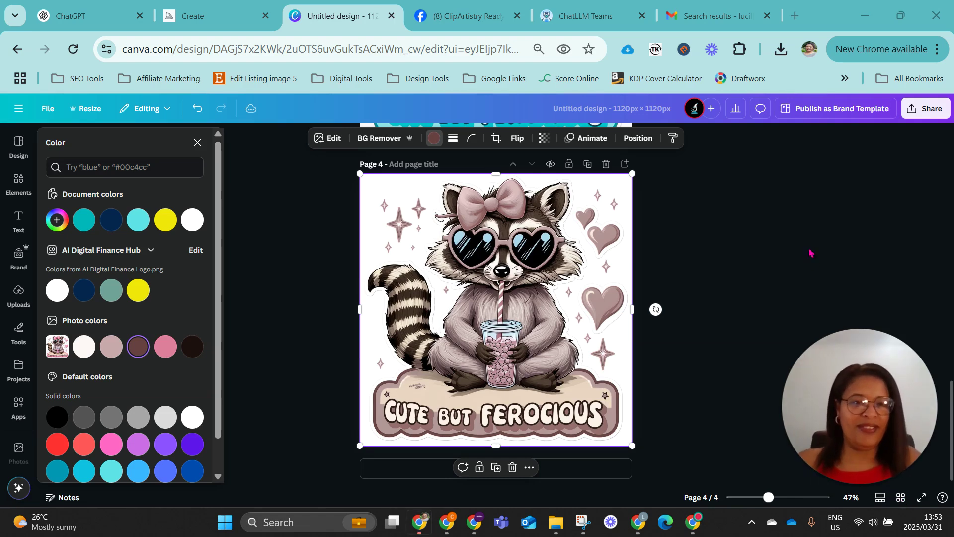
key("Escape")
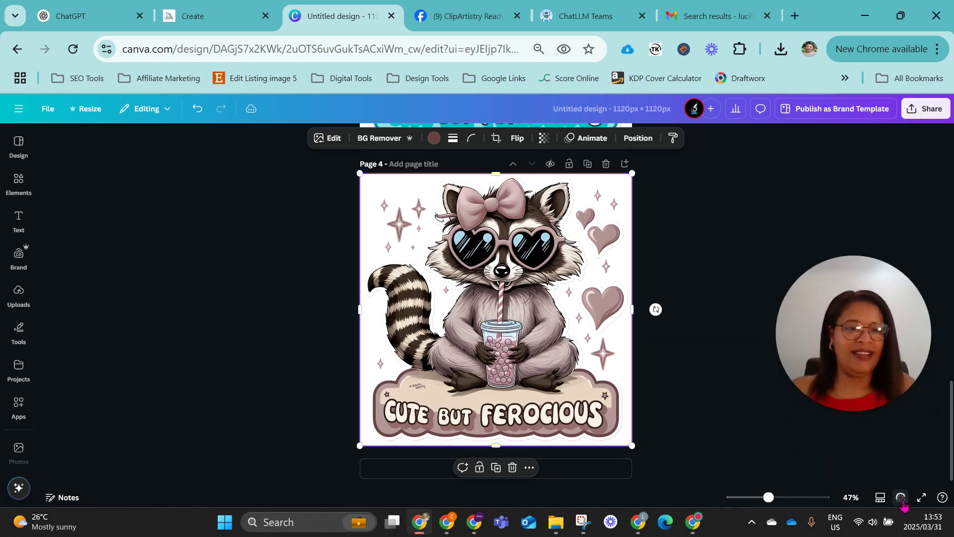
Show the yellow, navy, turquoise and mauve raccoon pages together in grid view
left_click(901, 498)
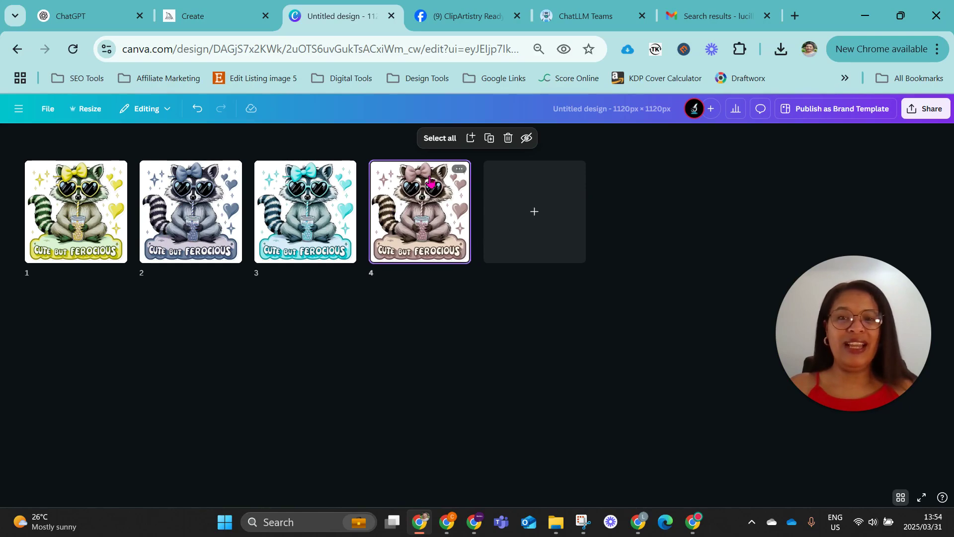
Duplicate the mauve raccoon page and tint the copy's raccoon pink
left_click(900, 497)
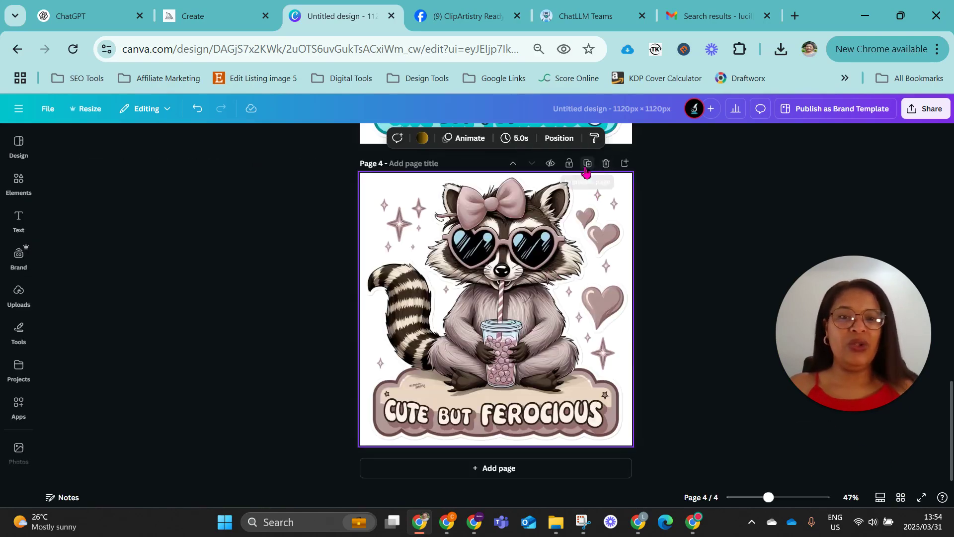
left_click(587, 170)
left_click(517, 261)
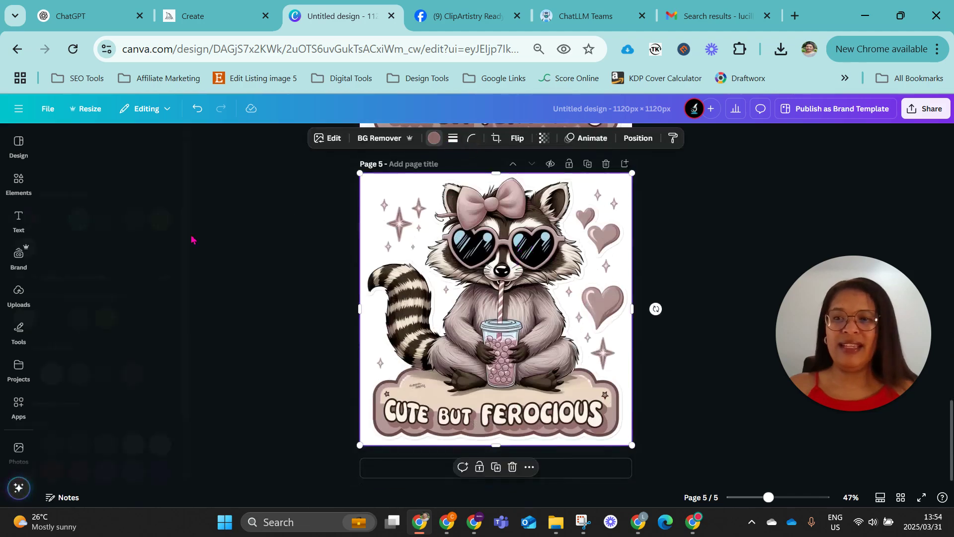
scroll(149, 388, "down", 2)
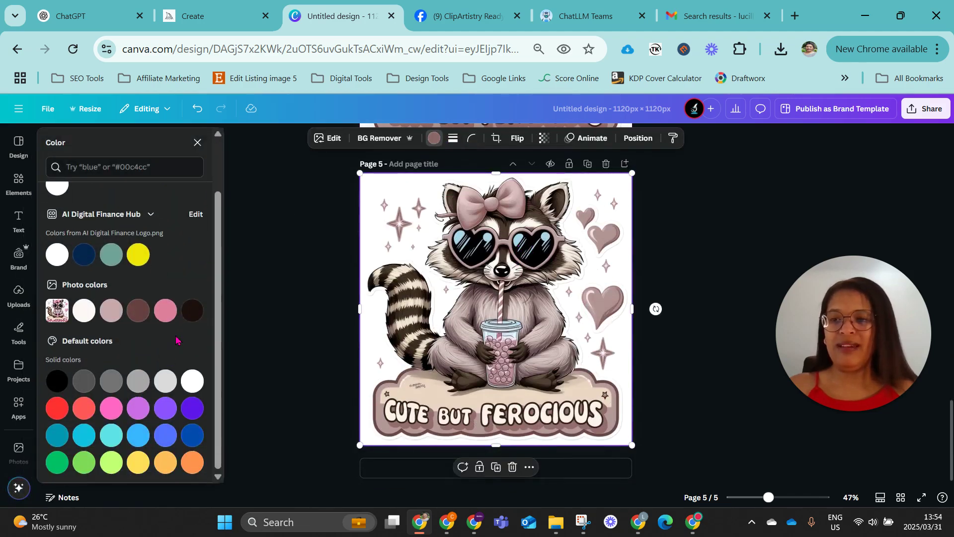
left_click(167, 312)
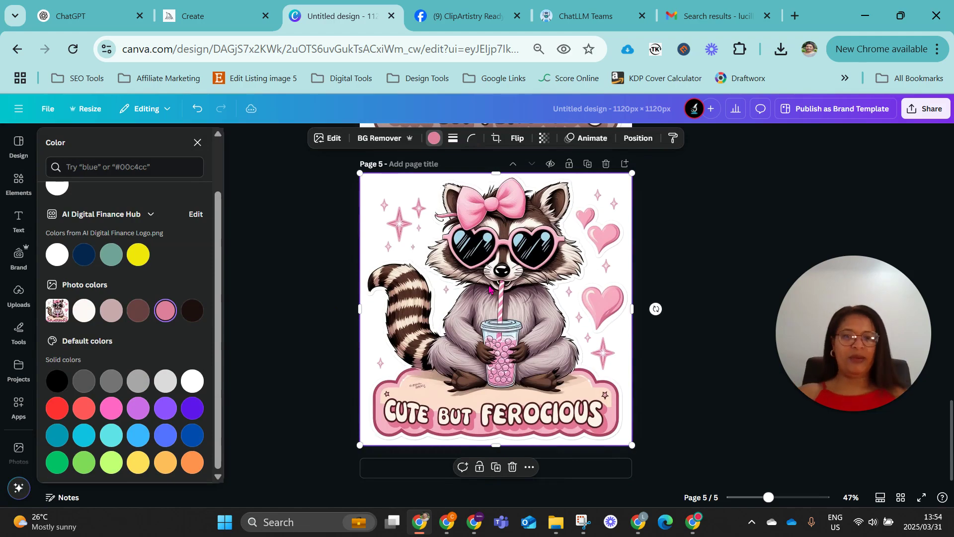
scroll(490, 289, "up", 20)
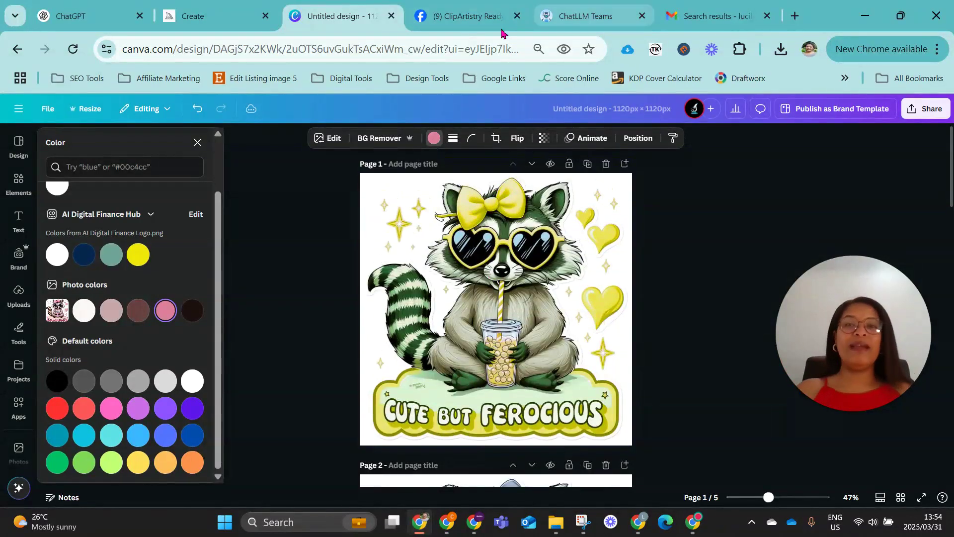
Return to the Dream Lab page showing the raccoon prompt and images
left_click(17, 51)
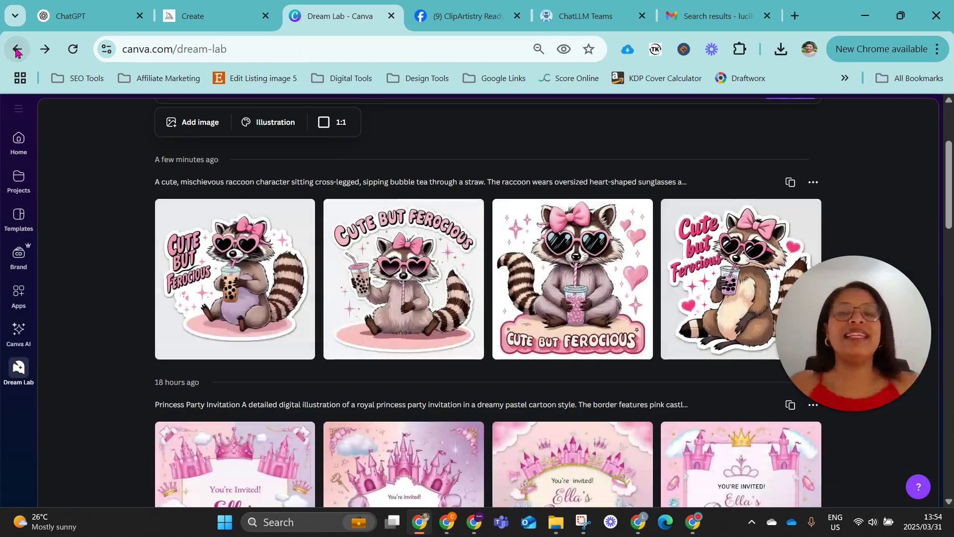
scroll(475, 214, "down", 2)
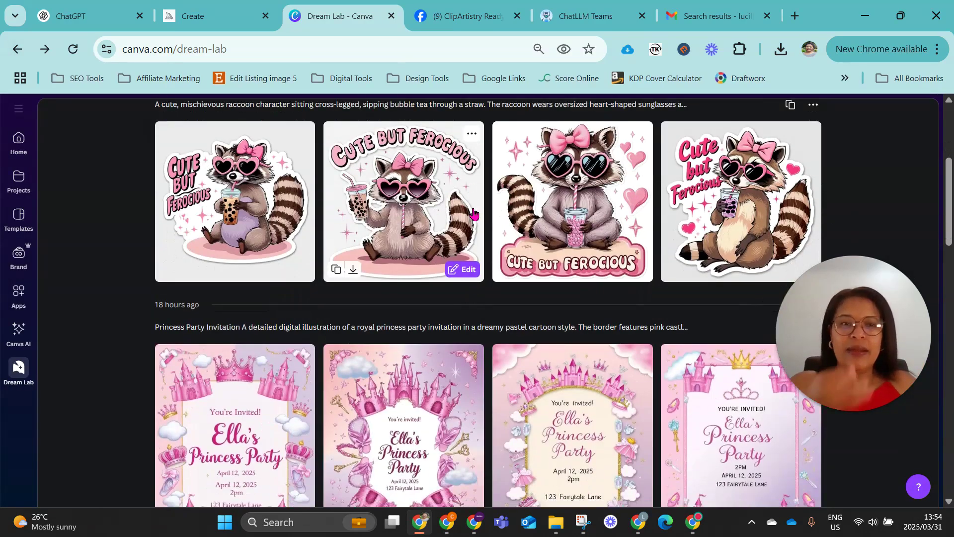
scroll(475, 214, "up", 5)
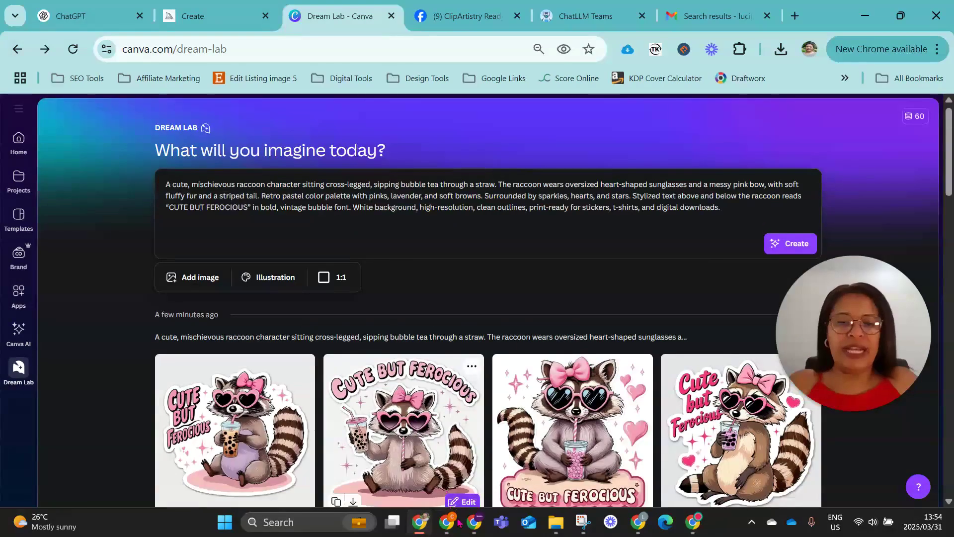
Select the Cute but Cursed Cat prompt text in the prompt library
left_click(450, 489)
scroll(545, 193, "up", 15)
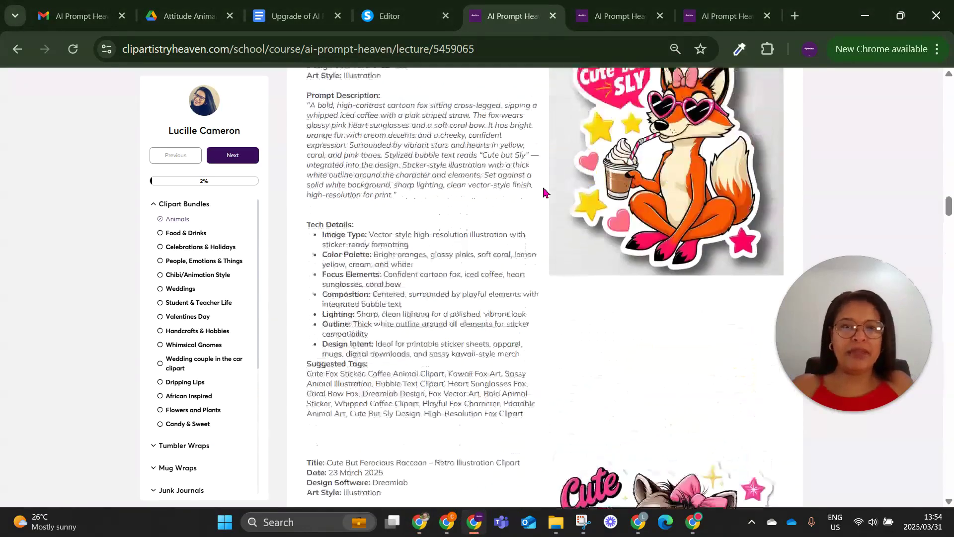
scroll(545, 193, "up", 10)
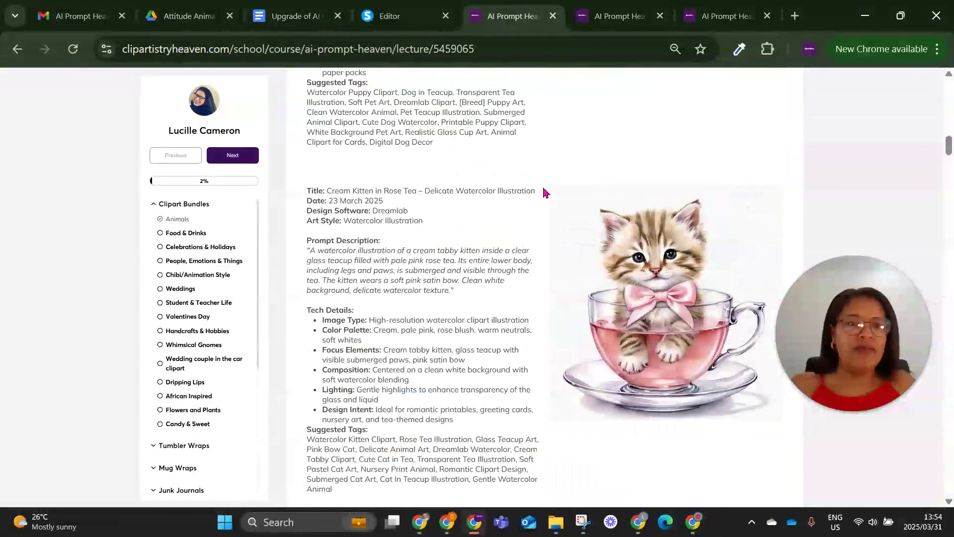
scroll(546, 192, "up", 5)
scroll(545, 193, "up", 12)
scroll(545, 192, "down", 15)
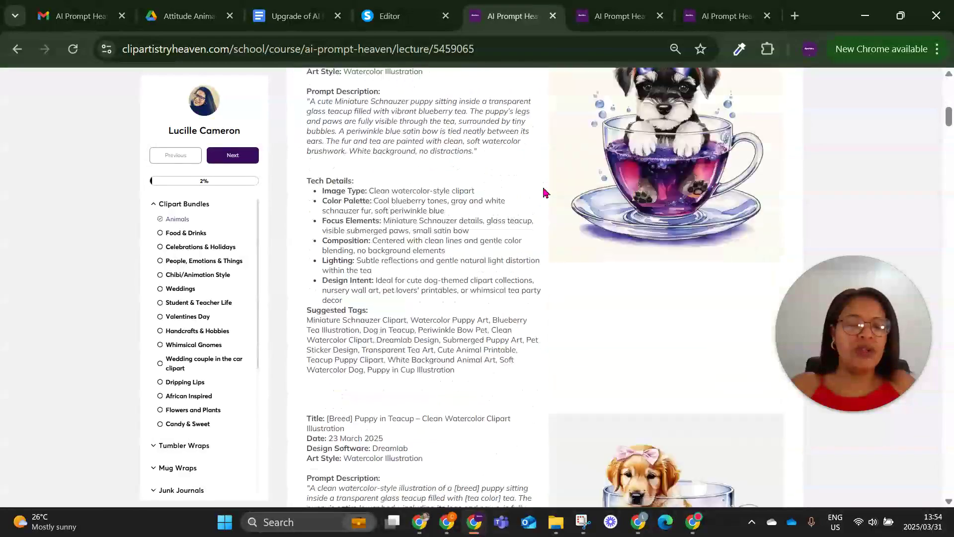
scroll(546, 193, "down", 9)
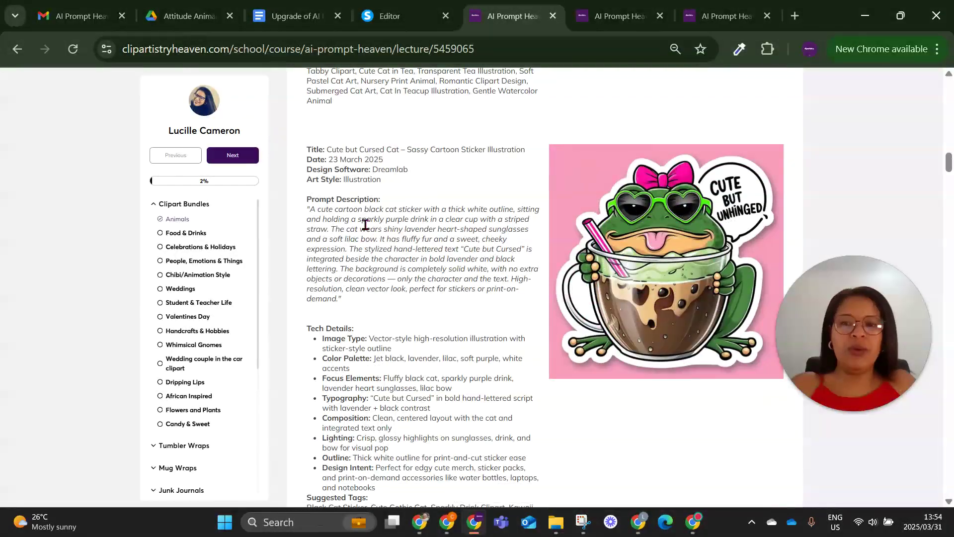
left_click_drag(310, 211, 340, 300)
key("ctrl+c")
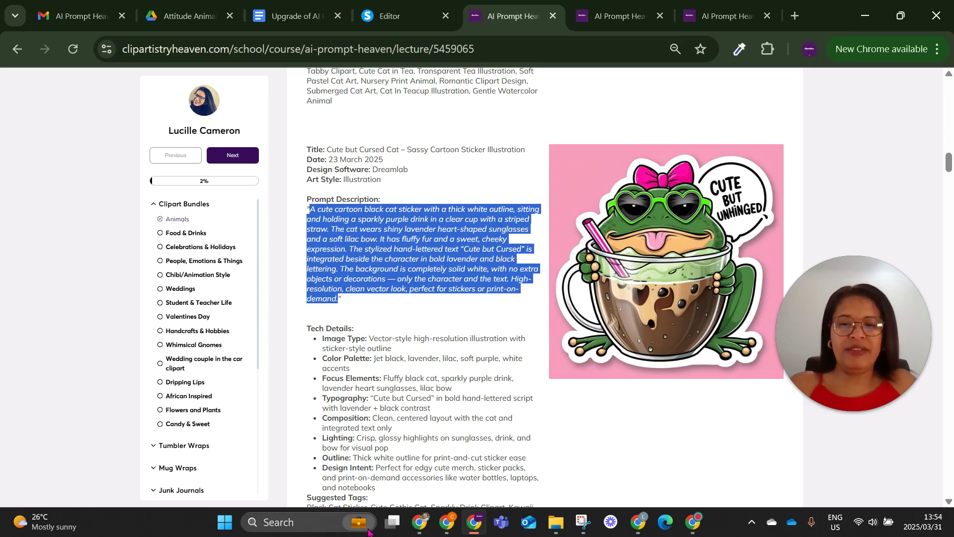
Replace the raccoon prompt in Dream Lab with the cat prompt and generate images
left_click(419, 522)
triple_click(341, 207)
key("ctrl+v")
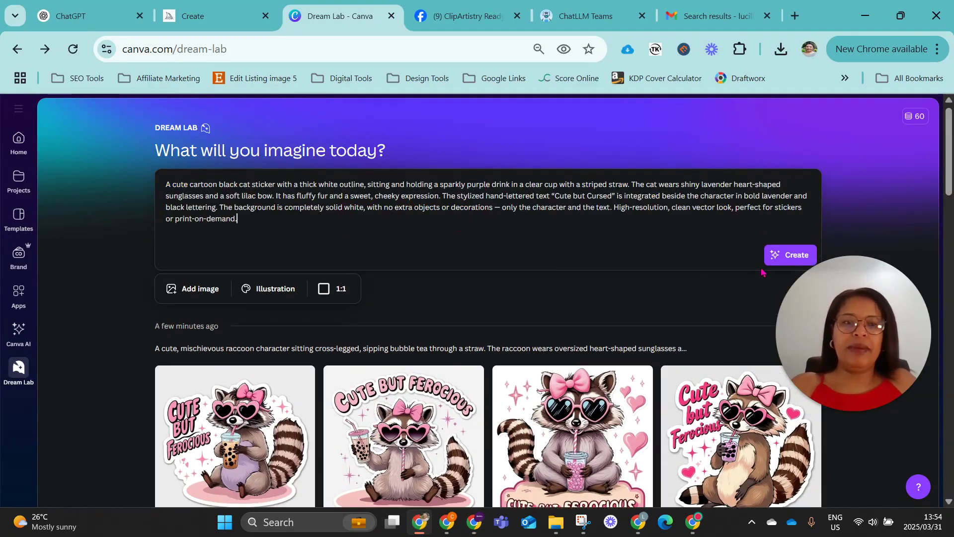
left_click(783, 246)
Select the Whimsical Rainbow Puppy prompt description in the prompt library
left_click(475, 521)
scroll(570, 277, "down", 20)
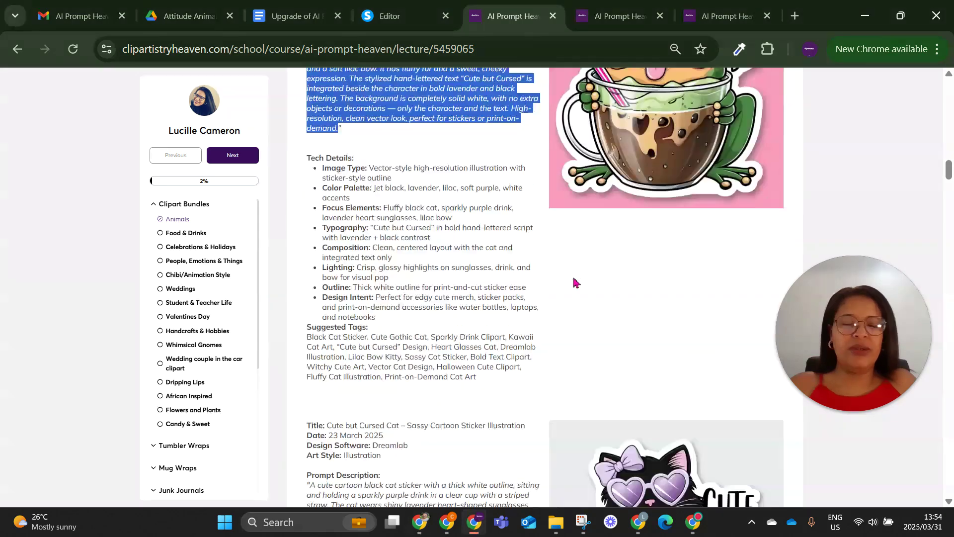
scroll(587, 366, "down", 15)
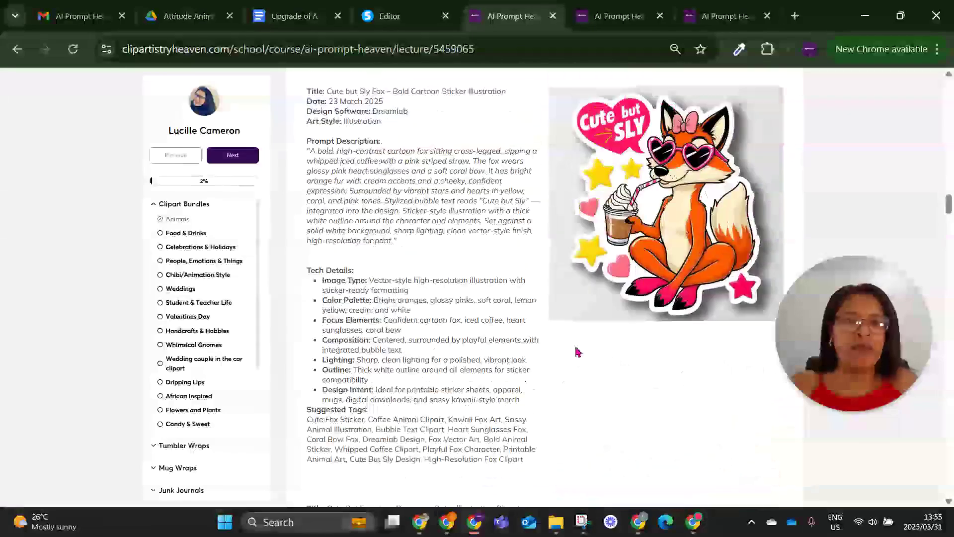
scroll(394, 323, "down", 11)
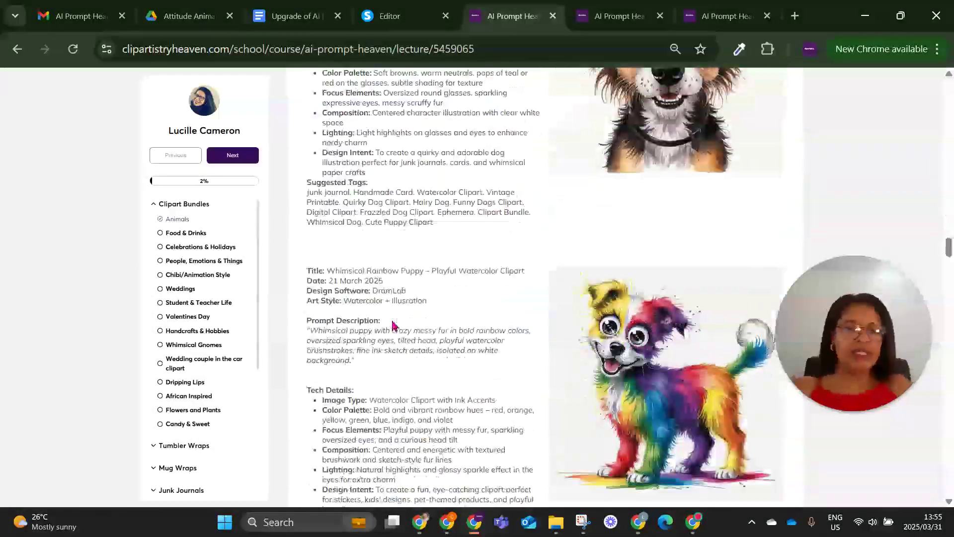
scroll(326, 181, "up", 3)
left_click_drag(312, 256, 351, 283)
key("ctrl+c")
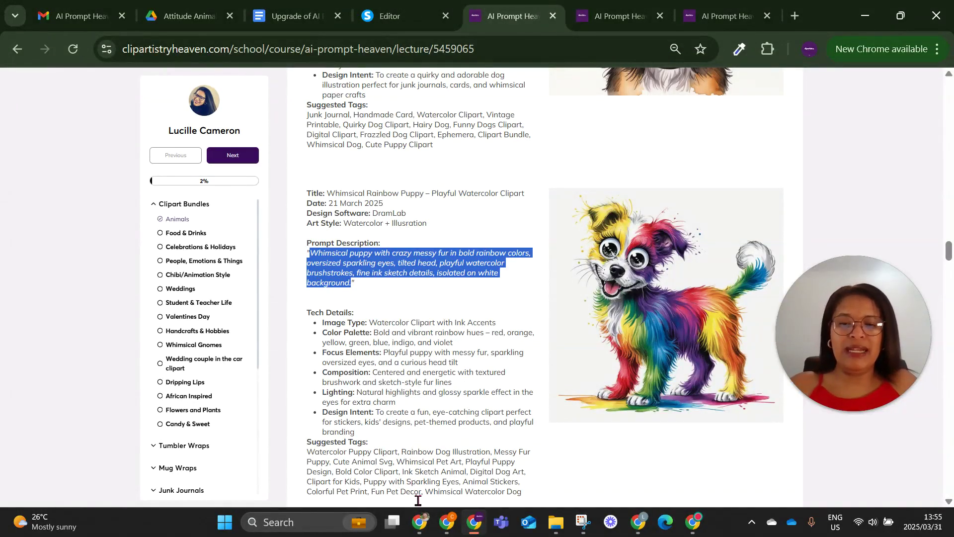
left_click(419, 522)
Replace the cat prompt with the Whimsical Rainbow Puppy prompt and generate images
key("ctrl+a")
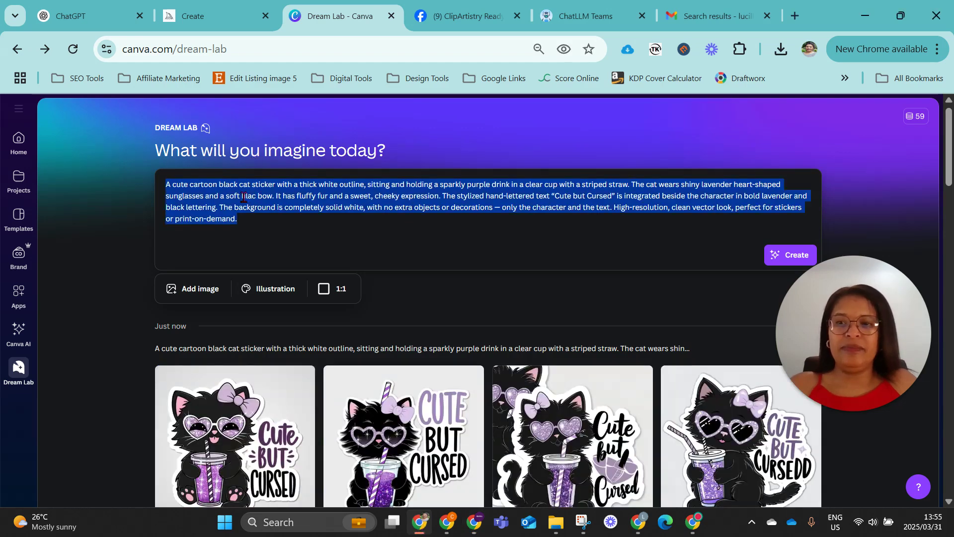
key("ctrl+v")
left_click(791, 221)
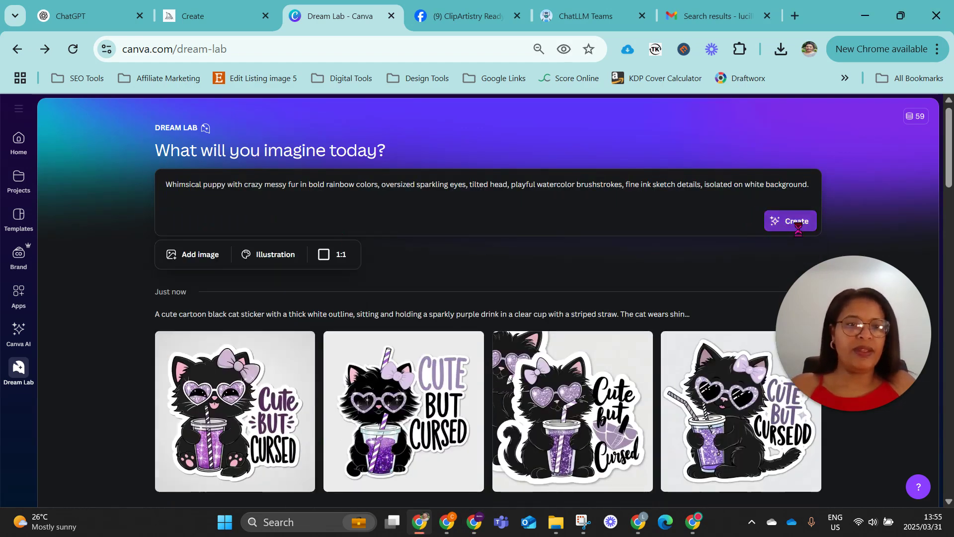
scroll(558, 329, "down", 6)
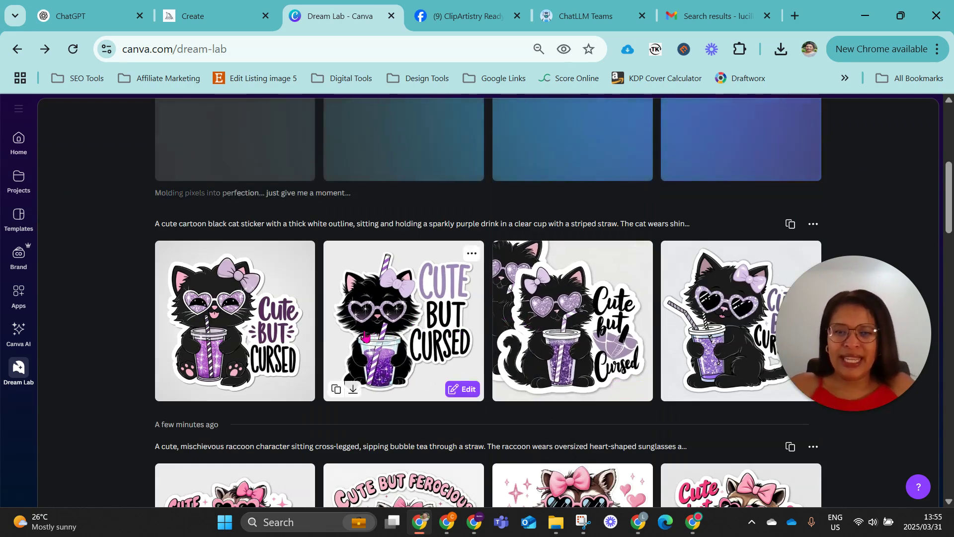
Open the second black cat sticker from Dream Lab as a new 1120 × 1120 px design
left_click(401, 335)
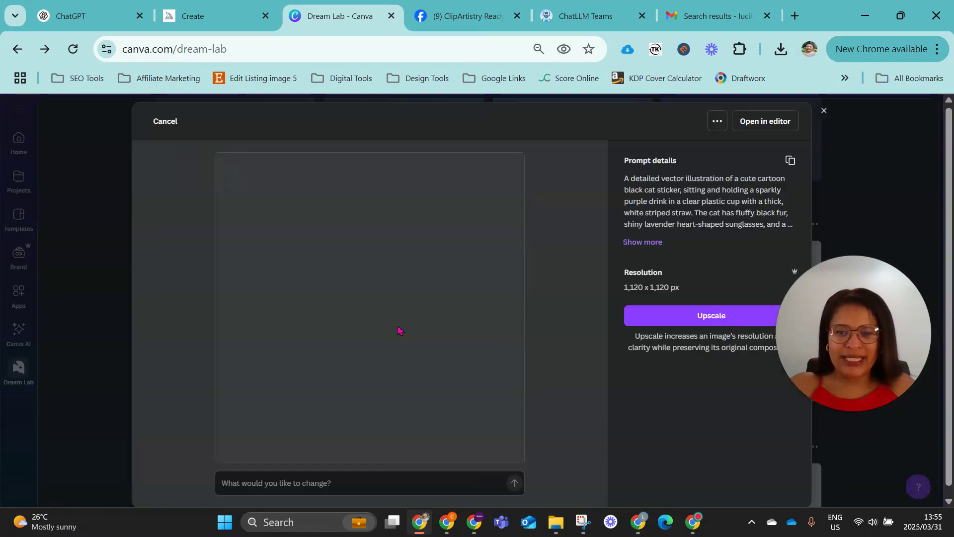
left_click(768, 121)
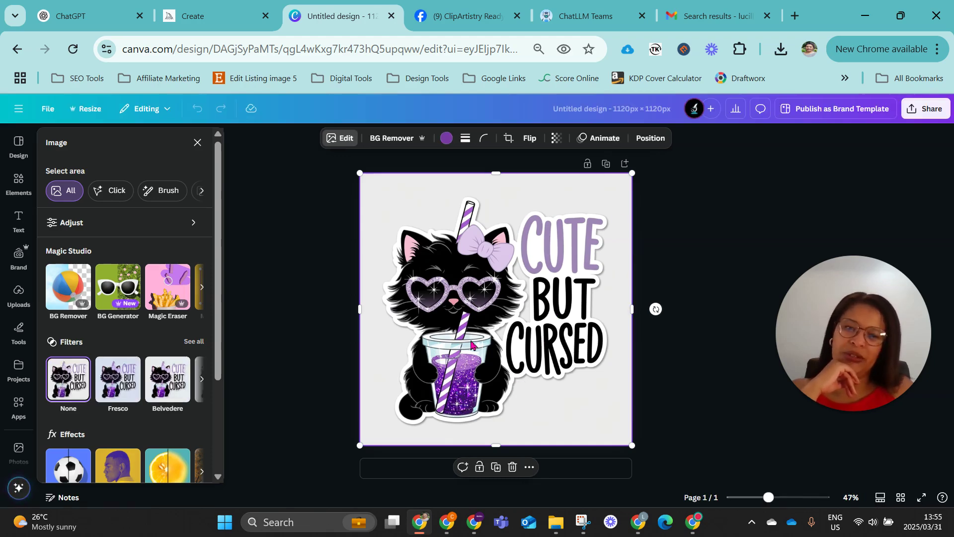
Back in Dream Lab, open the third rainbow puppy image as a new design
left_click(18, 51)
scroll(546, 278, "up", 3)
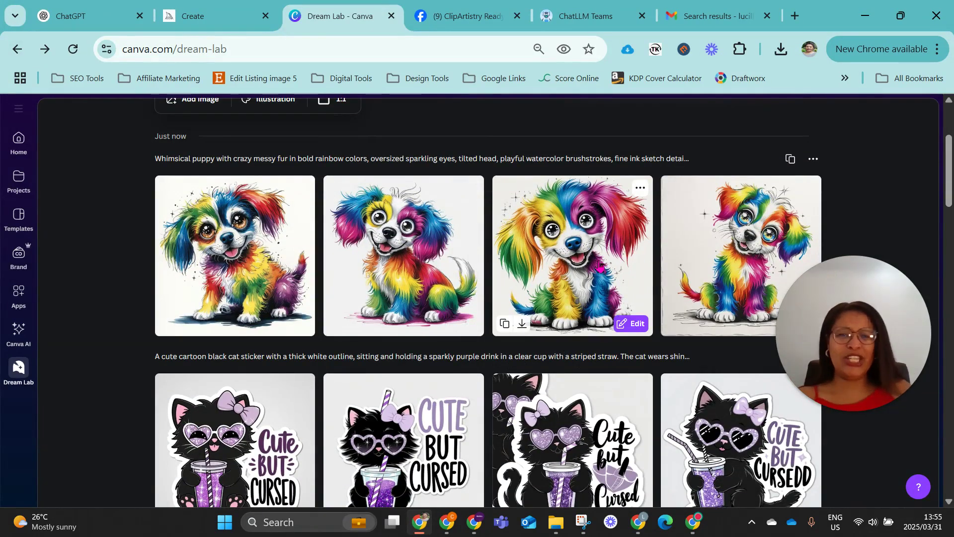
left_click(586, 253)
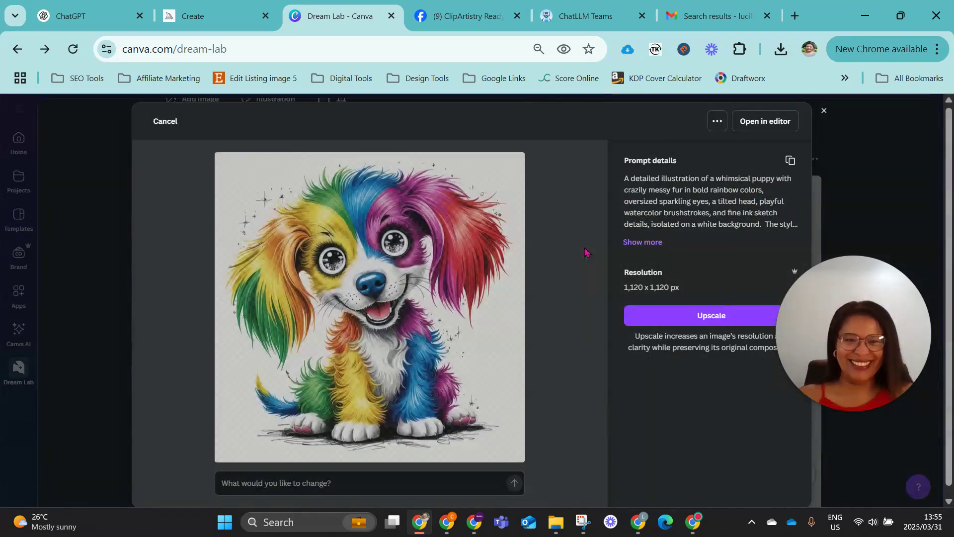
left_click(769, 122)
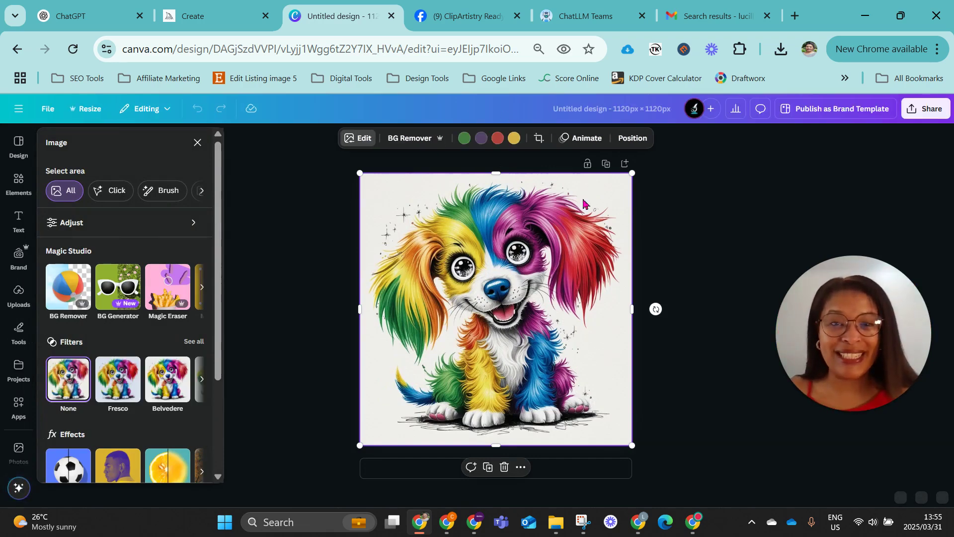
Duplicate the puppy page and try preset swatches on its green, purple and magenta fur
left_click(607, 163)
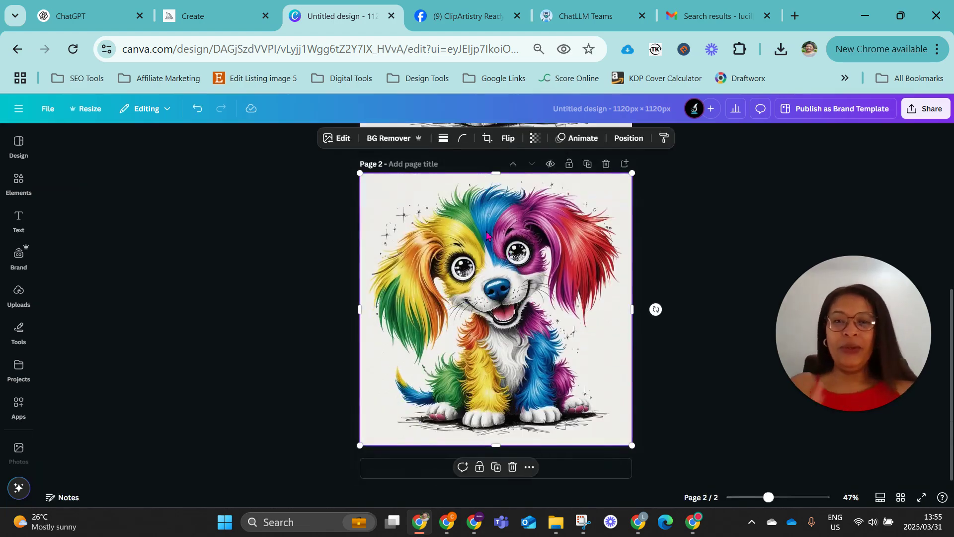
scroll(528, 298, "up", 5)
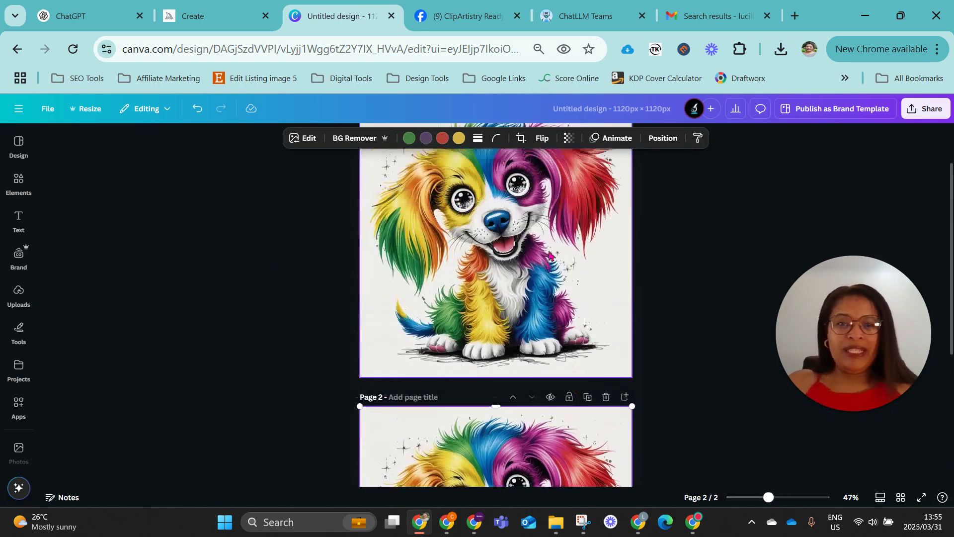
scroll(529, 298, "down", 3)
left_click(414, 144)
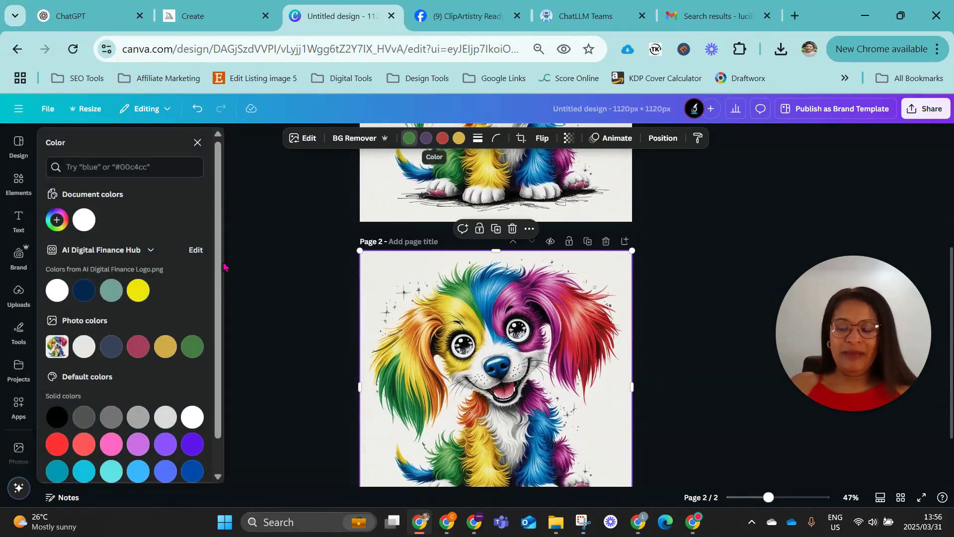
scroll(115, 408, "down", 2)
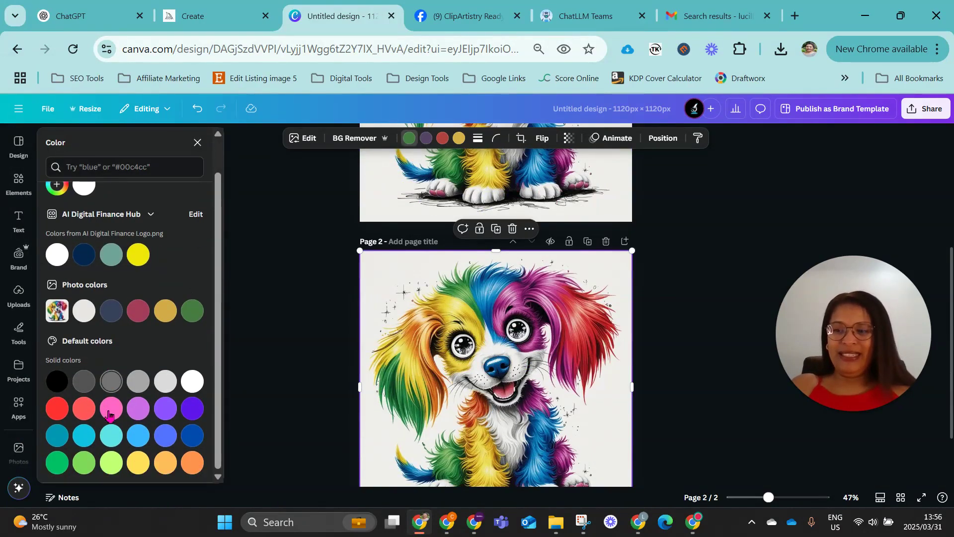
left_click(85, 440)
left_click(426, 137)
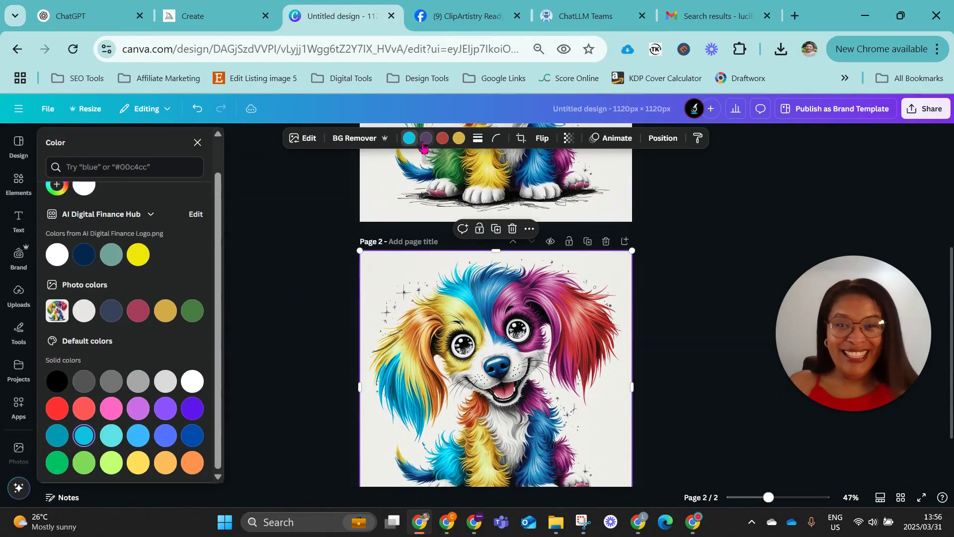
left_click(141, 412)
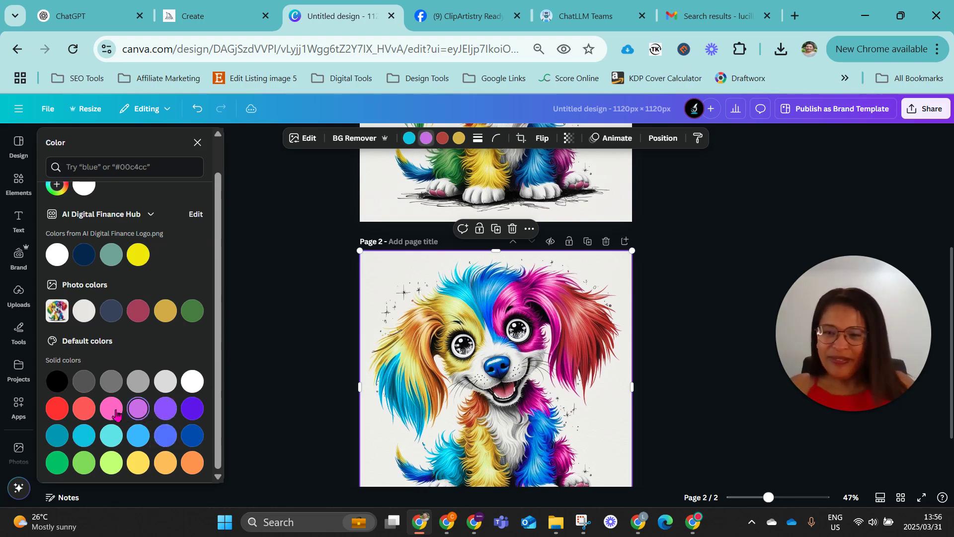
left_click(85, 408)
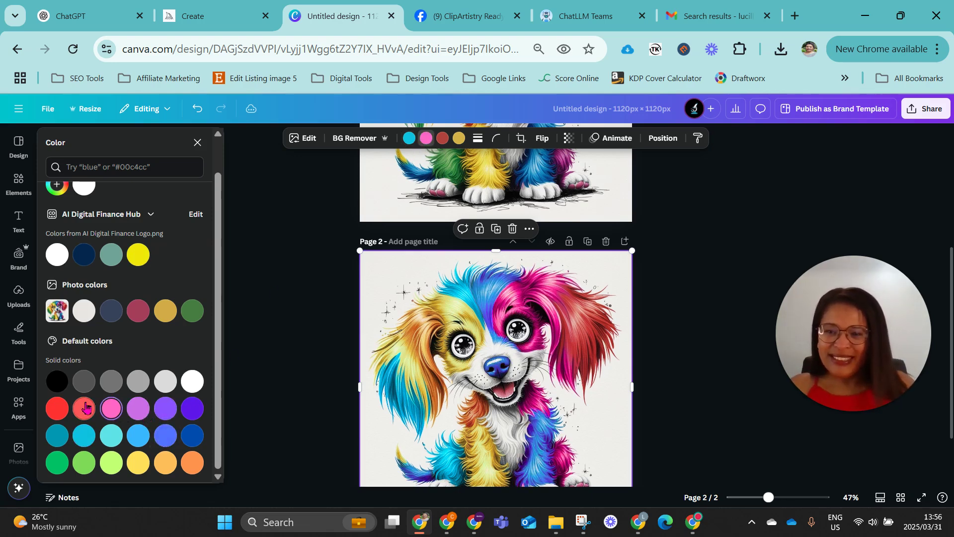
left_click(193, 417)
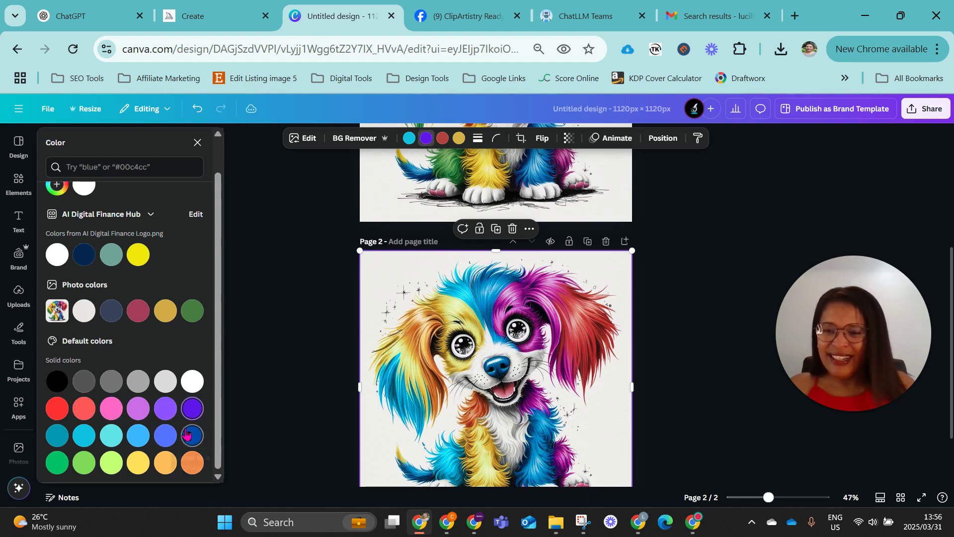
left_click(166, 435)
scroll(106, 222, "up", 2)
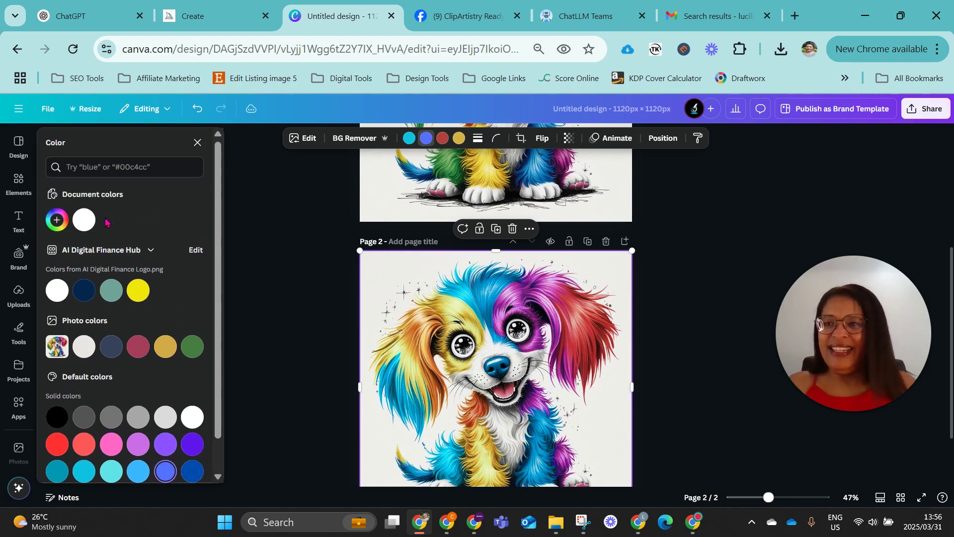
Replace two fur colours with custom bright green #1EDA14 and red #EA1F14
left_click(58, 221)
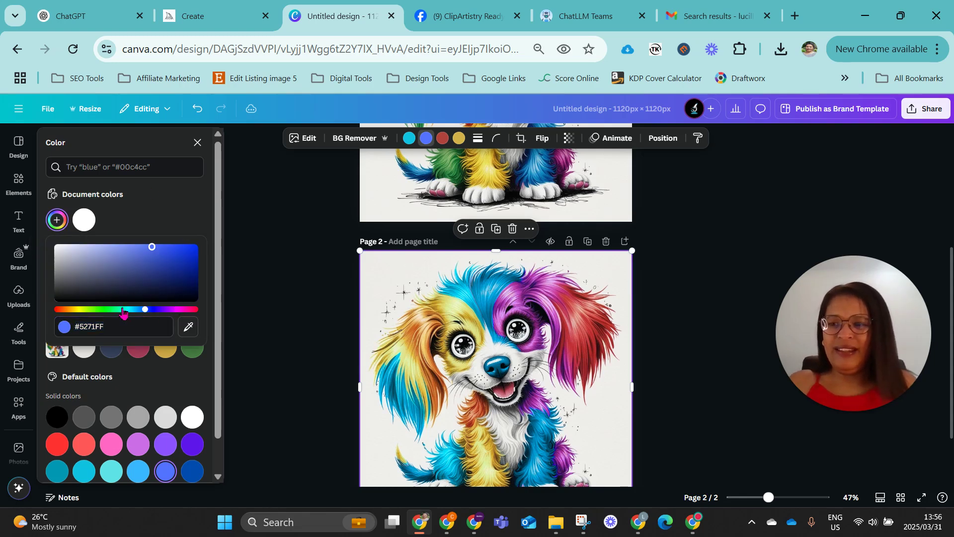
left_click_drag(124, 309, 102, 309)
left_click(185, 253)
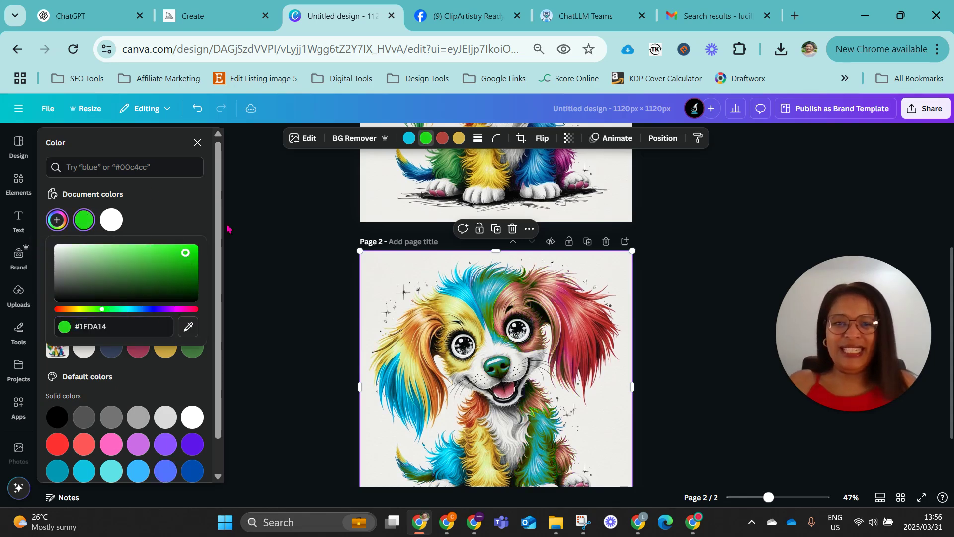
left_click(443, 138)
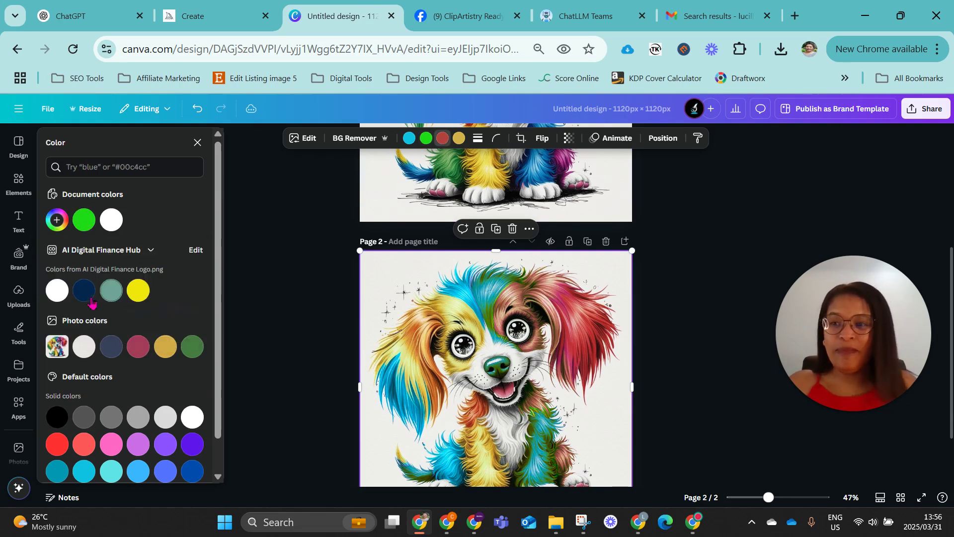
left_click(57, 220)
left_click(186, 249)
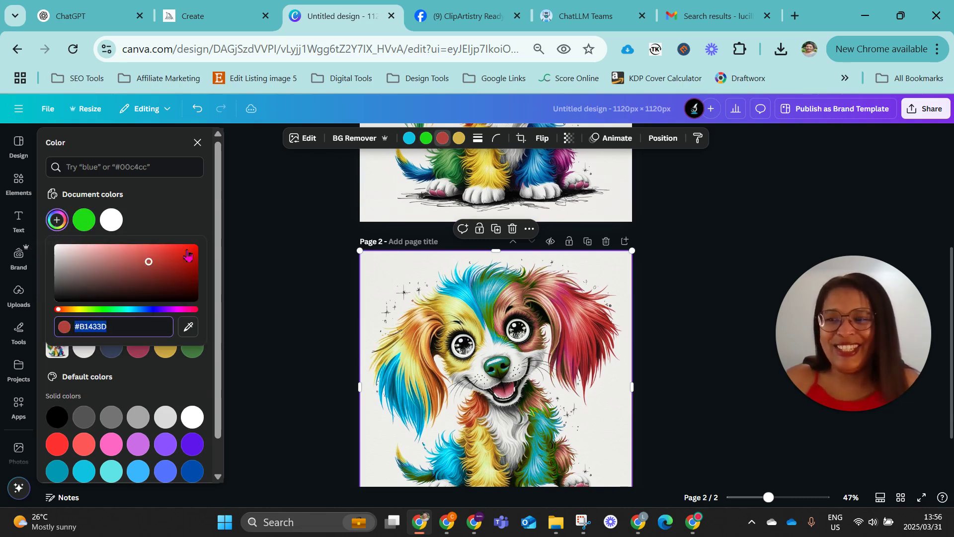
Turn the gold fur into custom pink #D448A9 using the hue slider
left_click(458, 140)
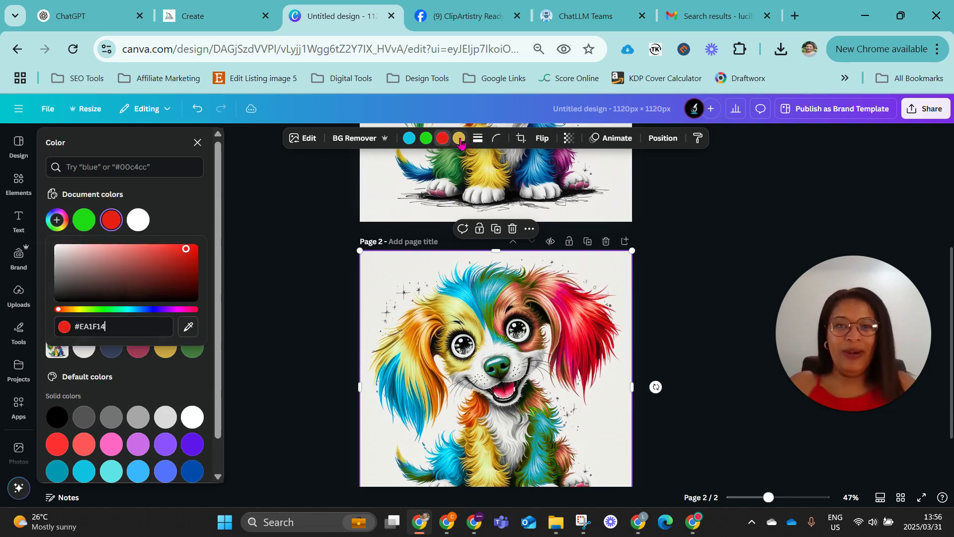
left_click(57, 221)
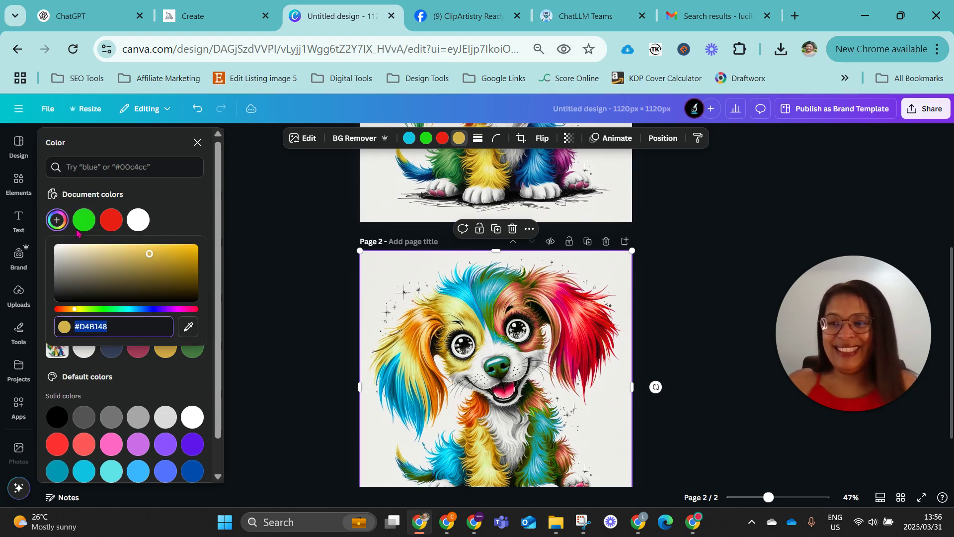
left_click(125, 310)
left_click(154, 310)
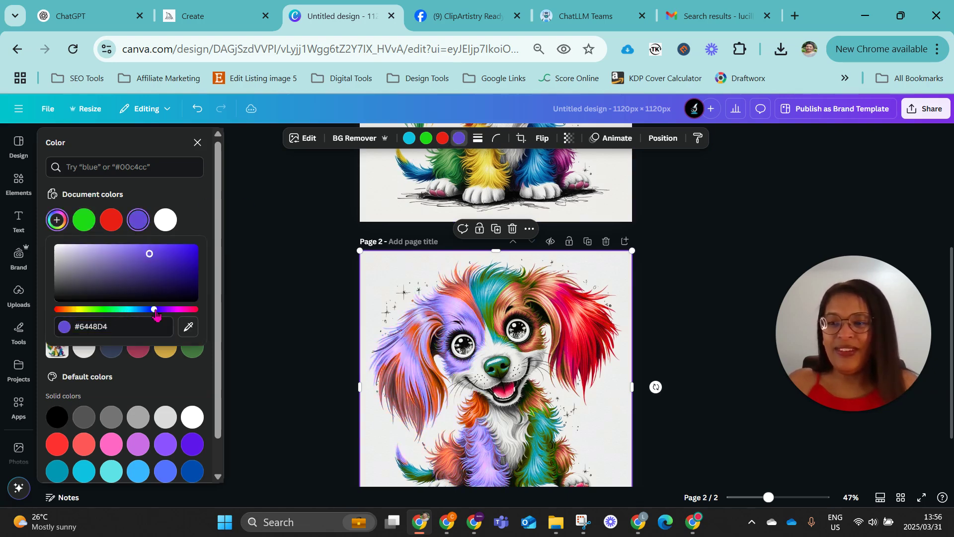
left_click(129, 309)
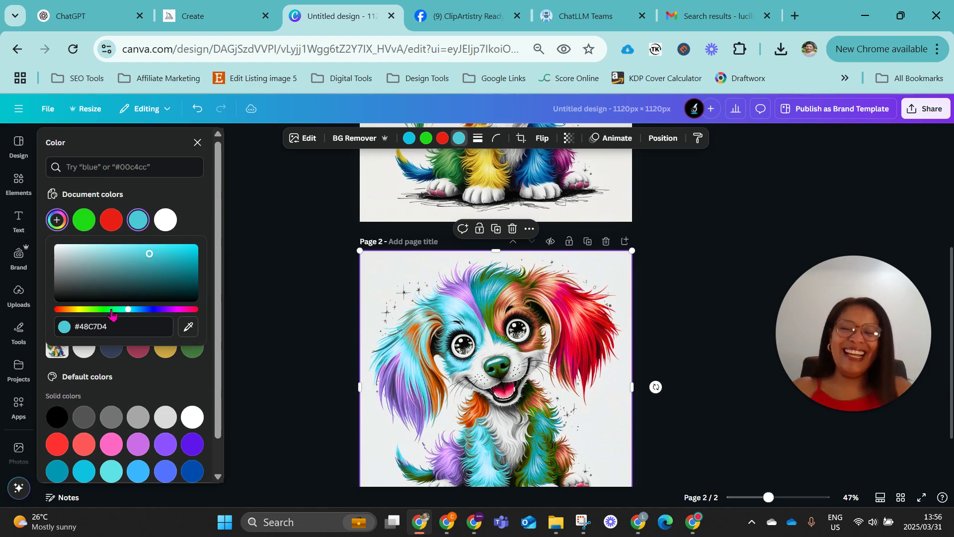
left_click(111, 309)
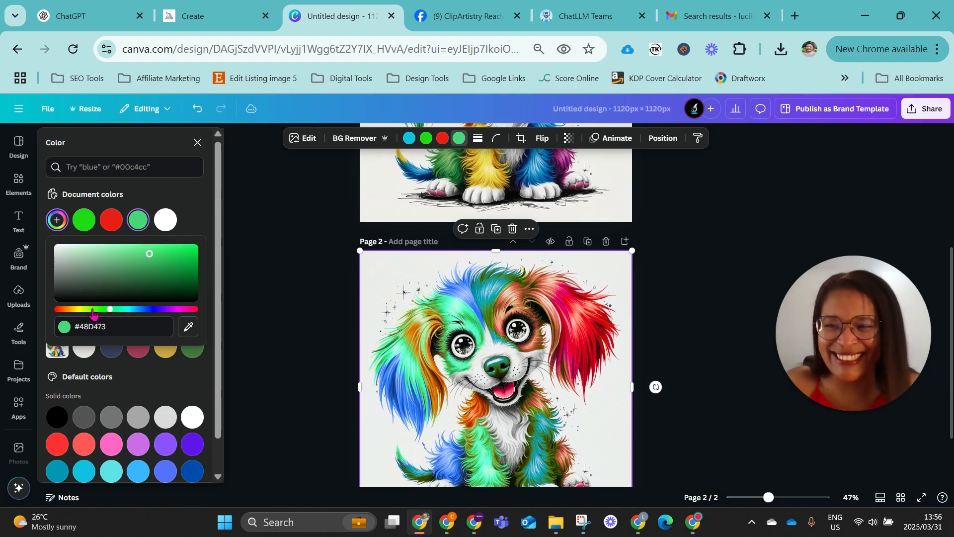
left_click(92, 309)
left_click(81, 309)
left_click(179, 309)
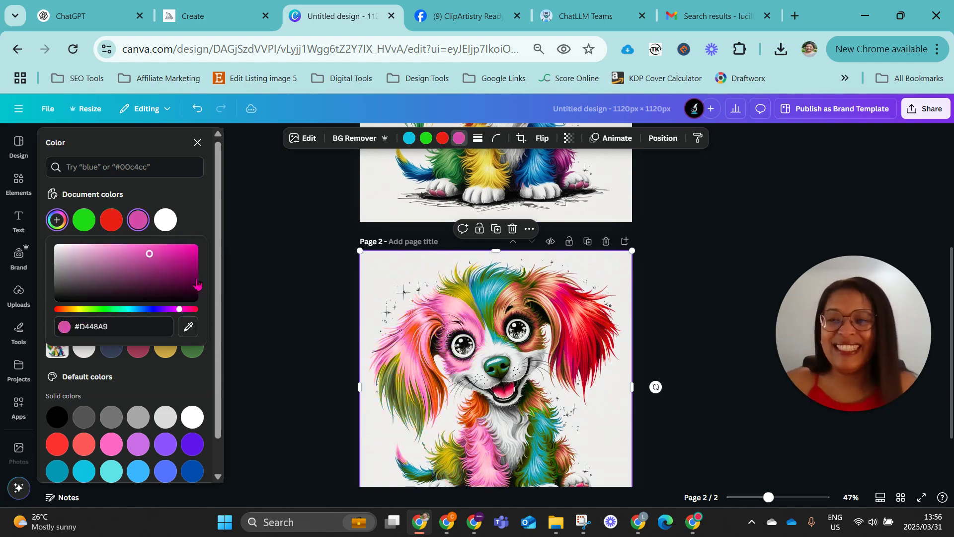
left_click(346, 276)
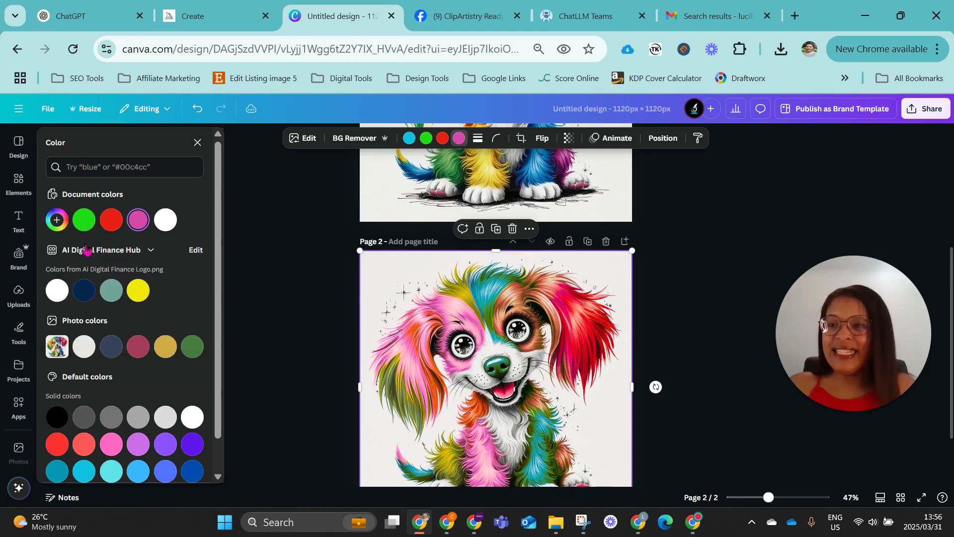
Apply the AI Digital Finance Hub palette to page 2, shuffling then restoring its order
left_click(18, 145)
left_click(176, 167)
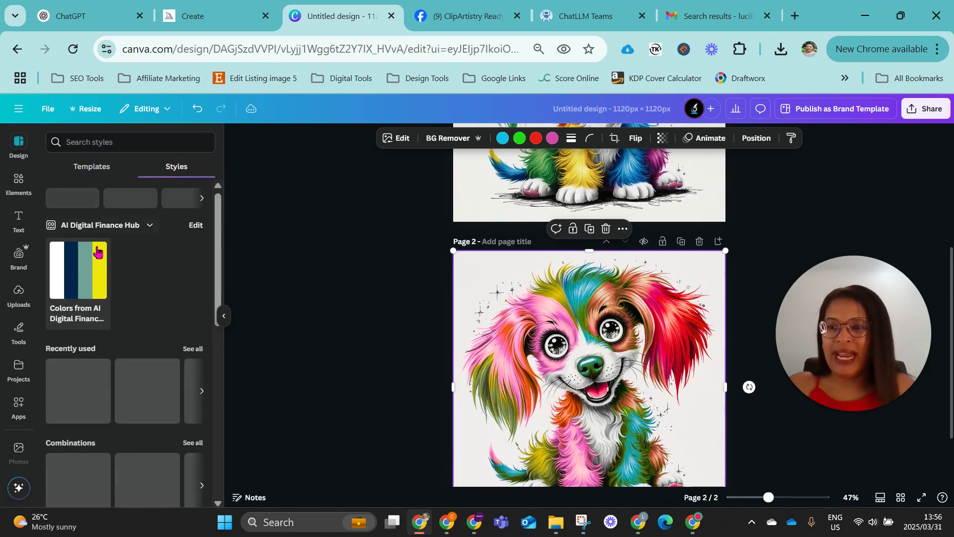
left_click(91, 263)
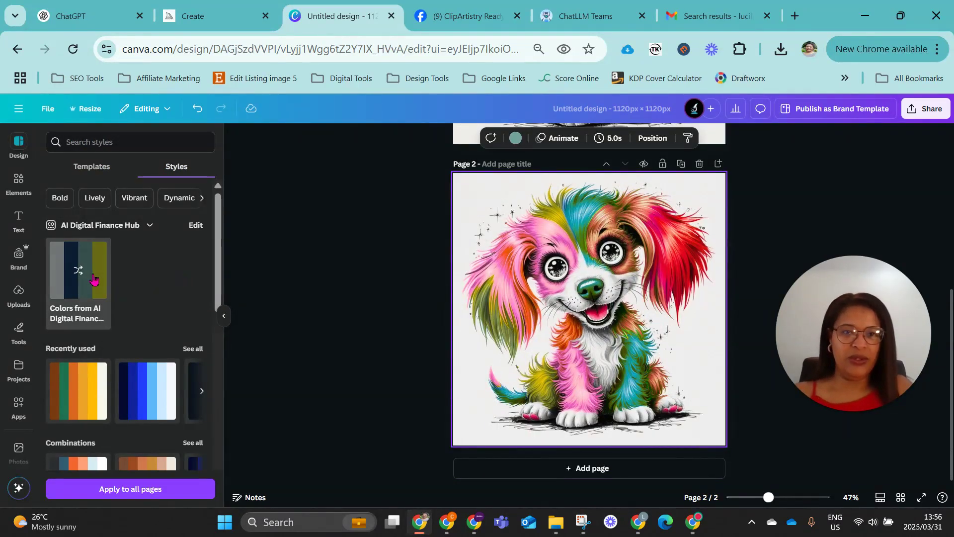
left_click(92, 277)
left_click(94, 275)
left_click(94, 275)
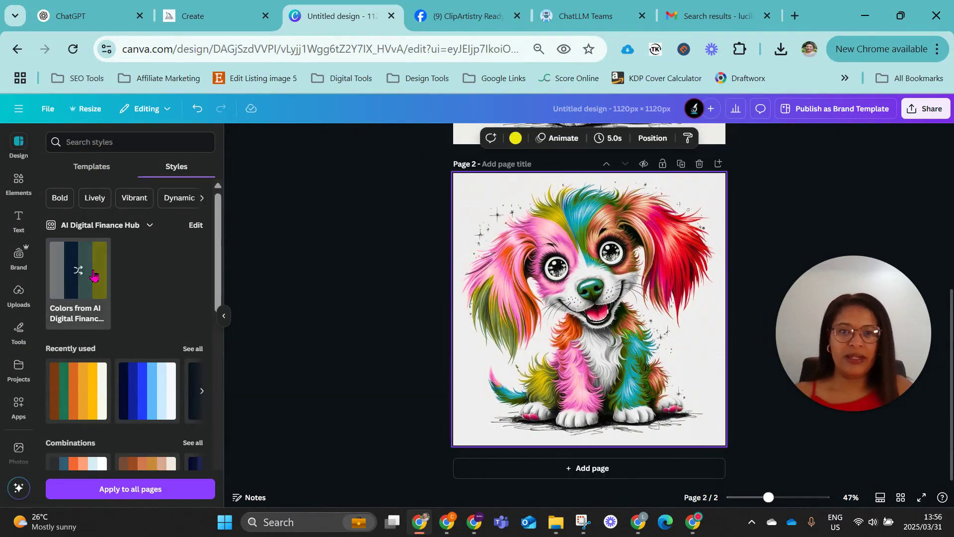
left_click(93, 275)
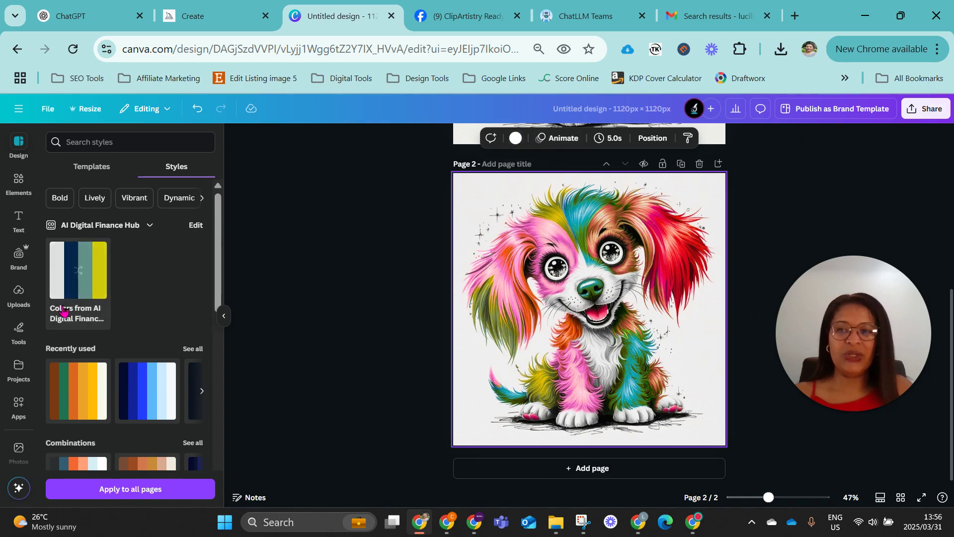
left_click(95, 283)
Swap the puppy's fur colours for brand yellow, teal, navy and white, then return to Dream Lab
left_click(556, 238)
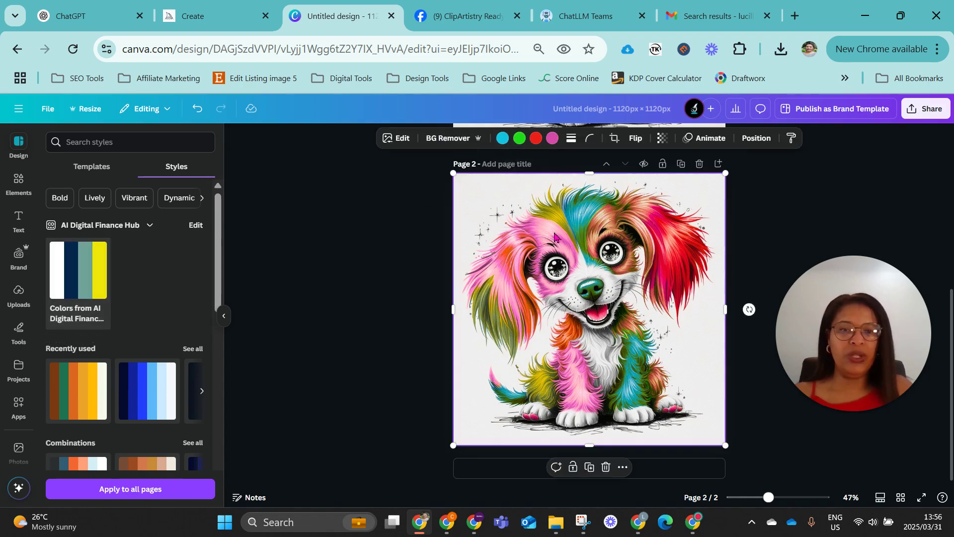
left_click(502, 138)
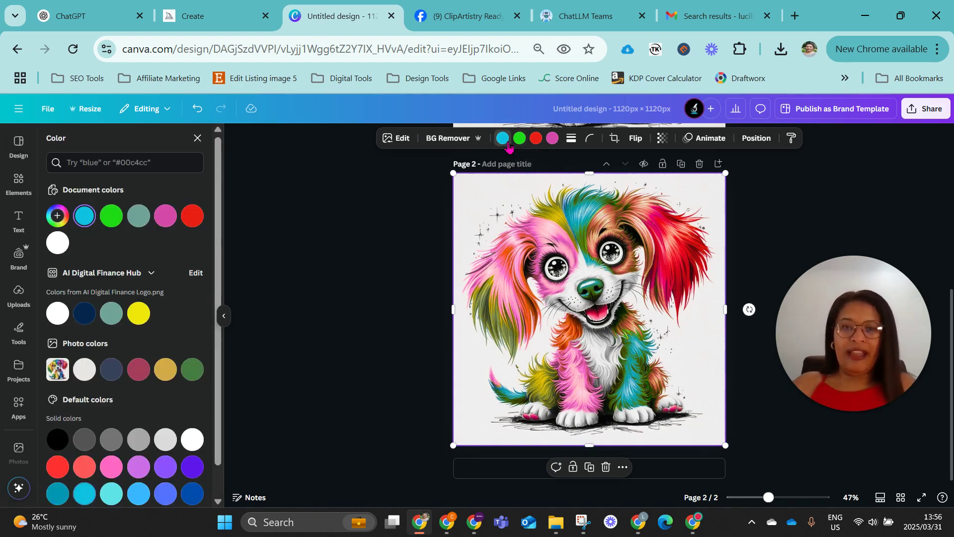
left_click(139, 314)
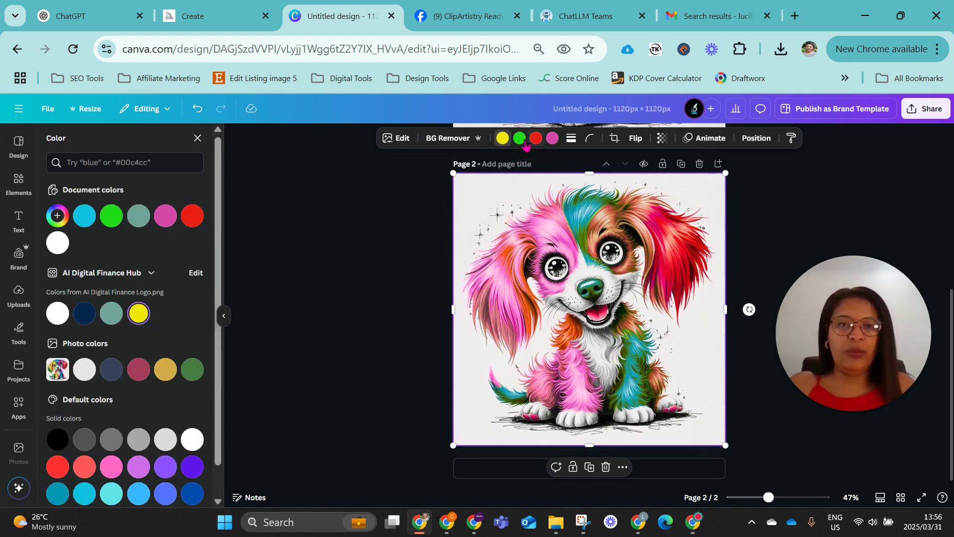
left_click(110, 316)
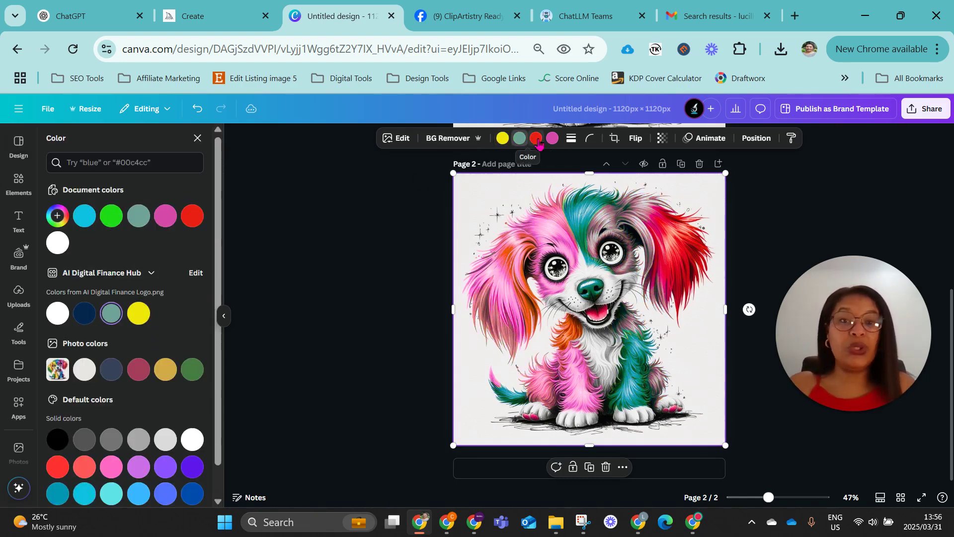
left_click(536, 138)
left_click(84, 313)
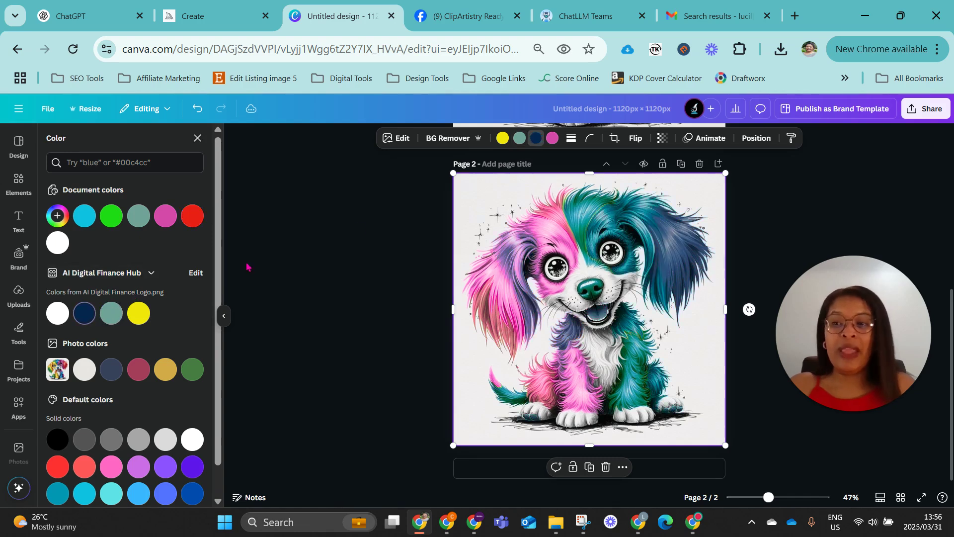
left_click(555, 140)
left_click(58, 313)
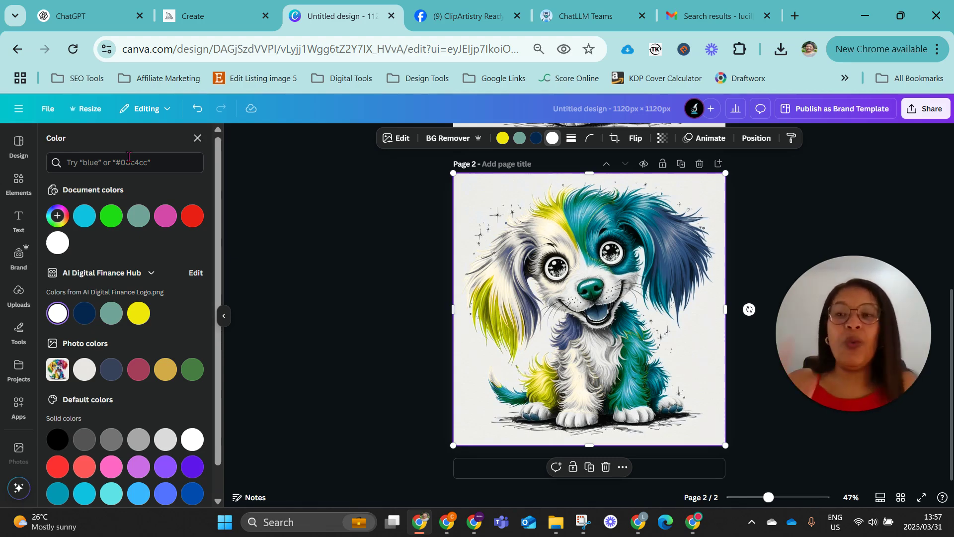
left_click(18, 49)
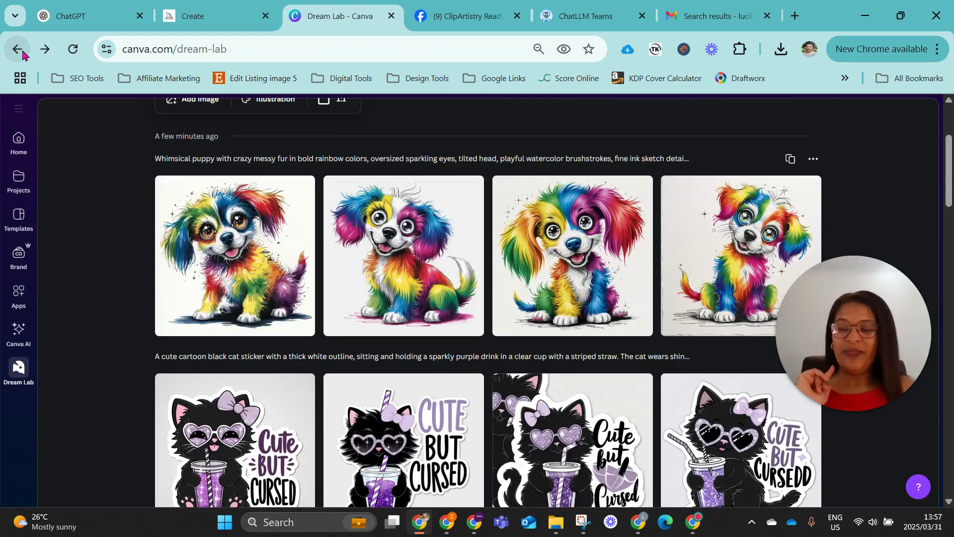
Upscale the rainbow puppy image to 2,240 × 2,240 px and check the result
left_click(402, 252)
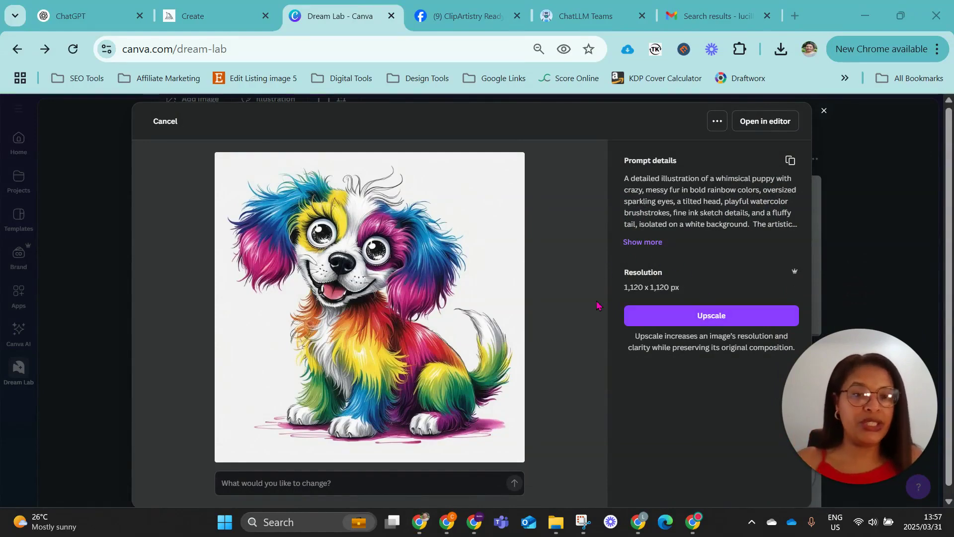
left_click(706, 316)
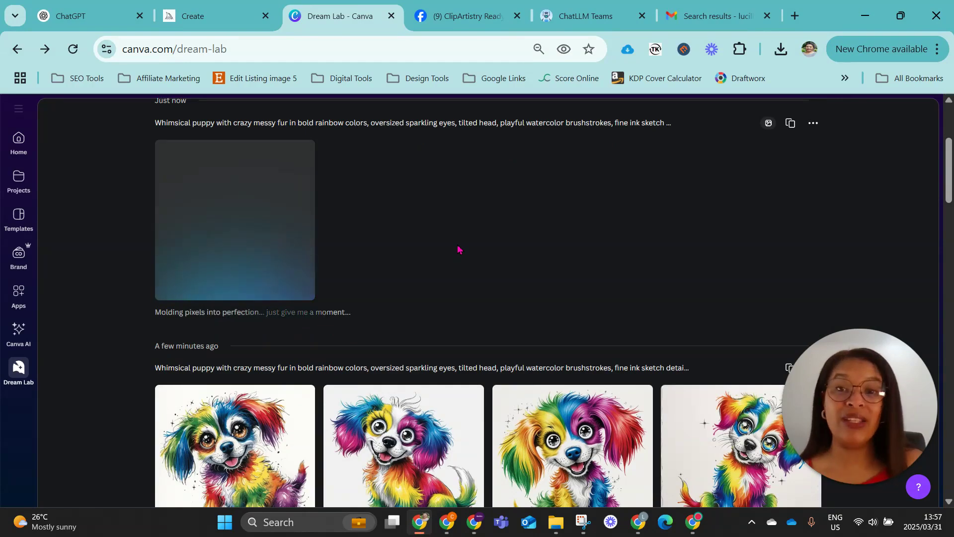
scroll(592, 213, "up", 4)
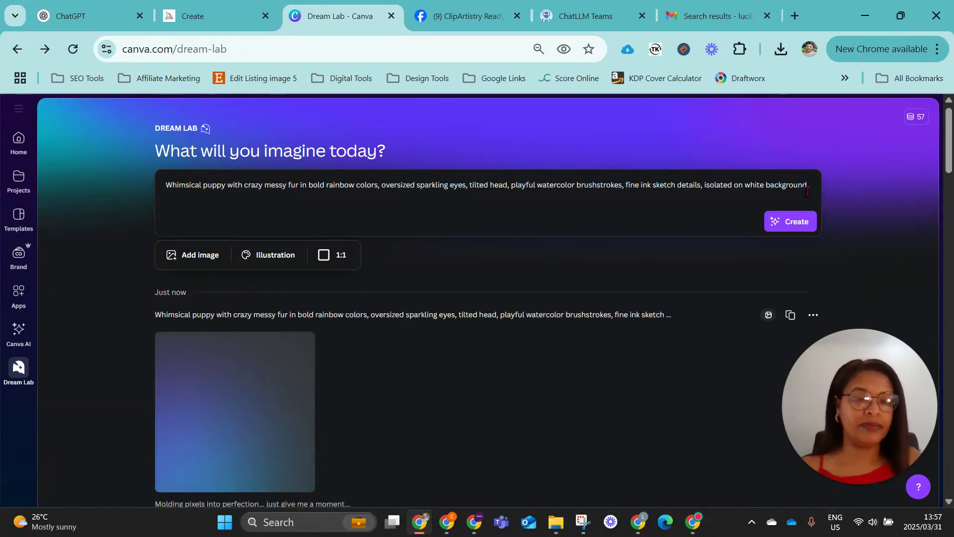
scroll(642, 311, "down", 2)
scroll(643, 309, "down", 1)
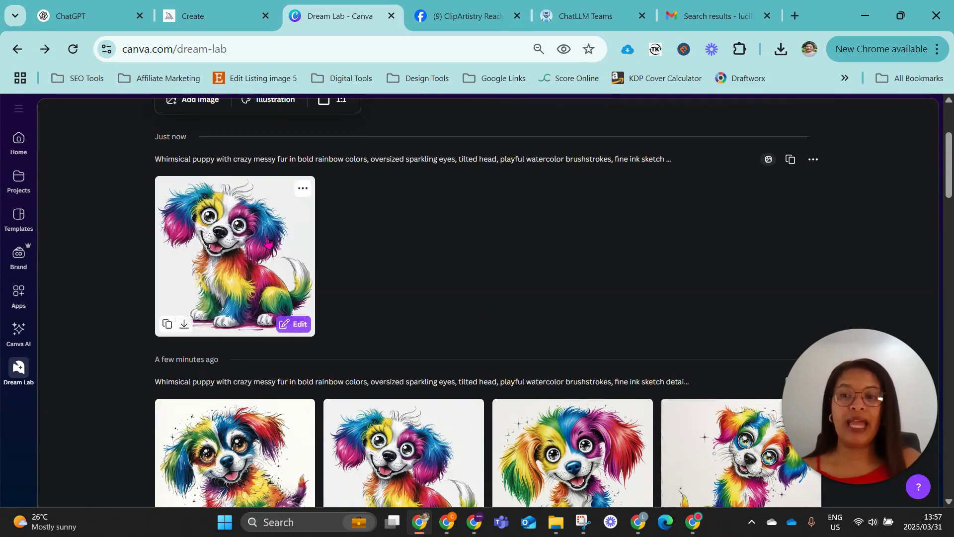
left_click(267, 240)
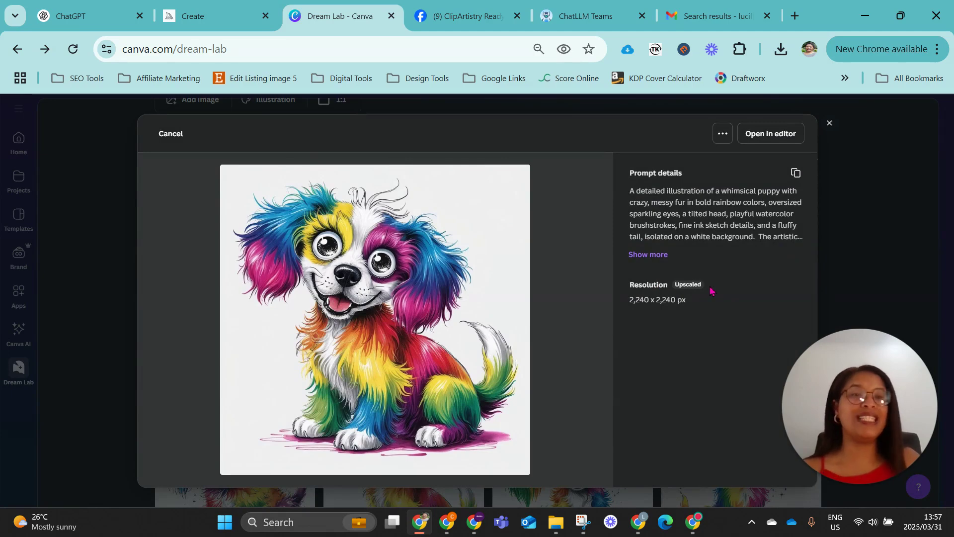
left_click(829, 125)
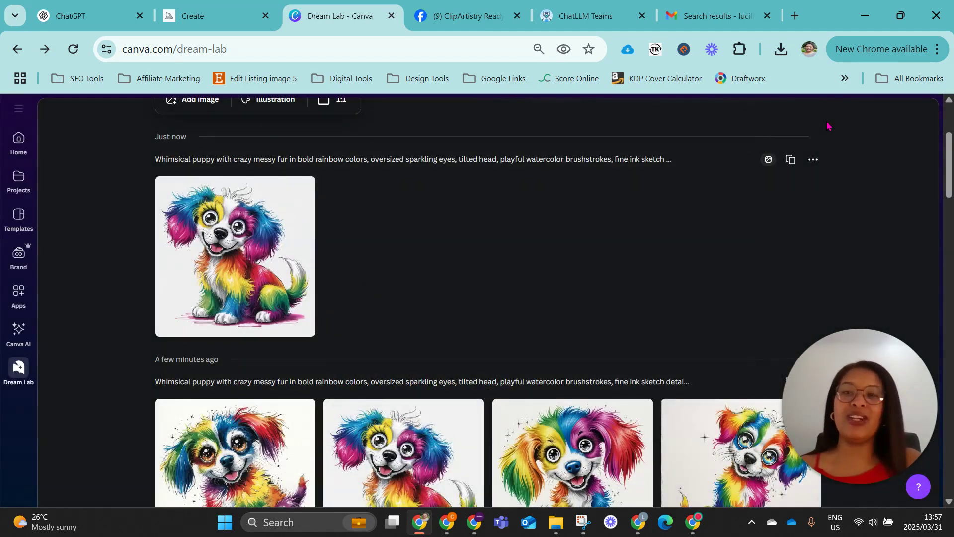